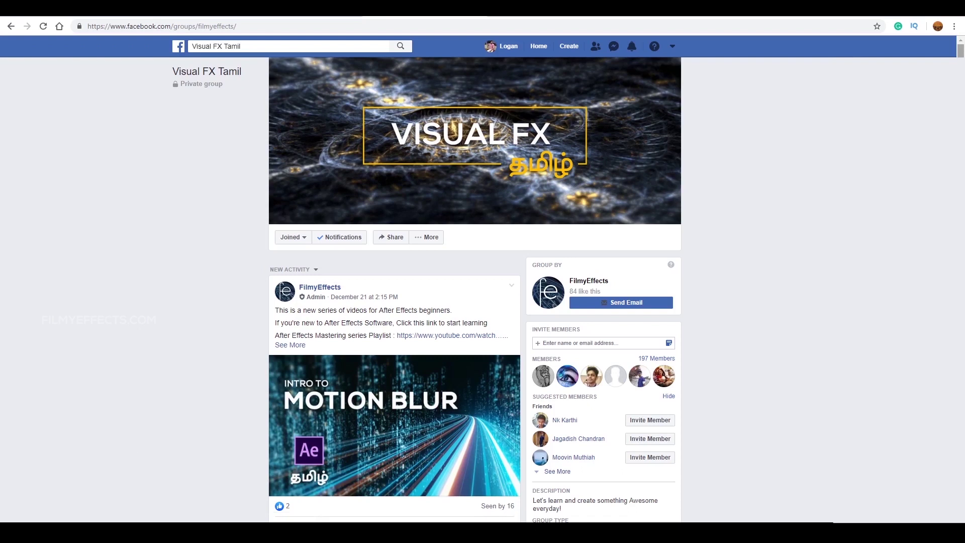
scroll(482, 289, down, 7)
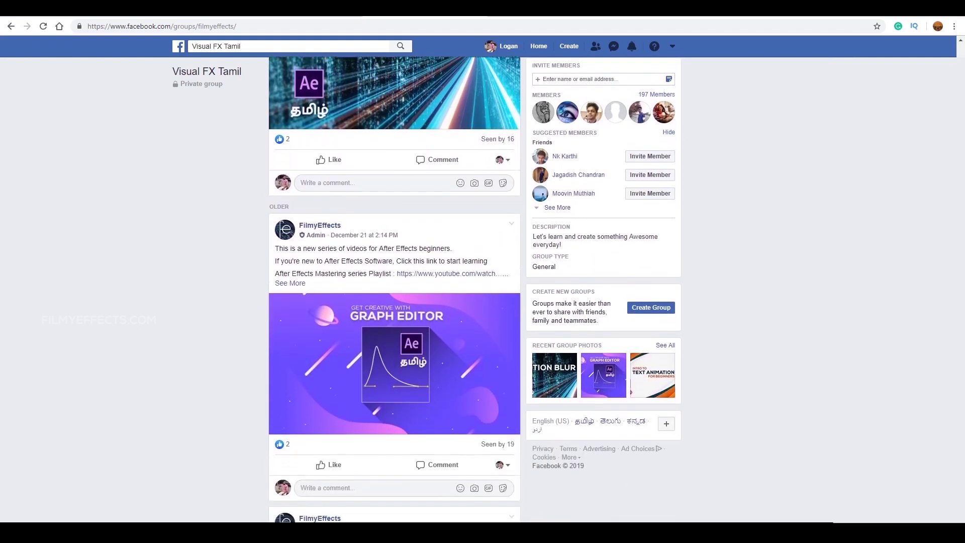
scroll(394, 290, down, 17)
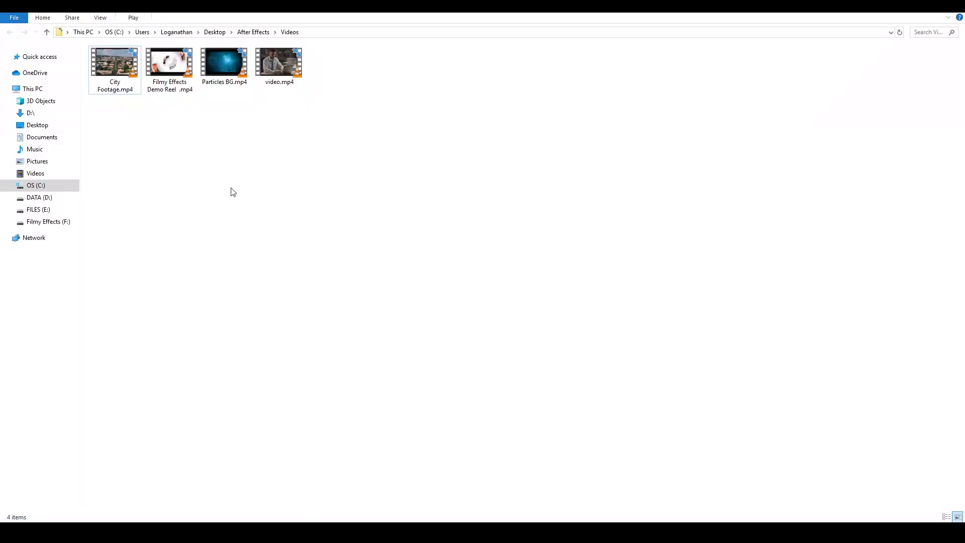
Step: Import City Footage.mp4 from the Videos folder into After Effects and create a composition from it
drag(107, 74, 82, 217)
drag(47, 133, 126, 435)
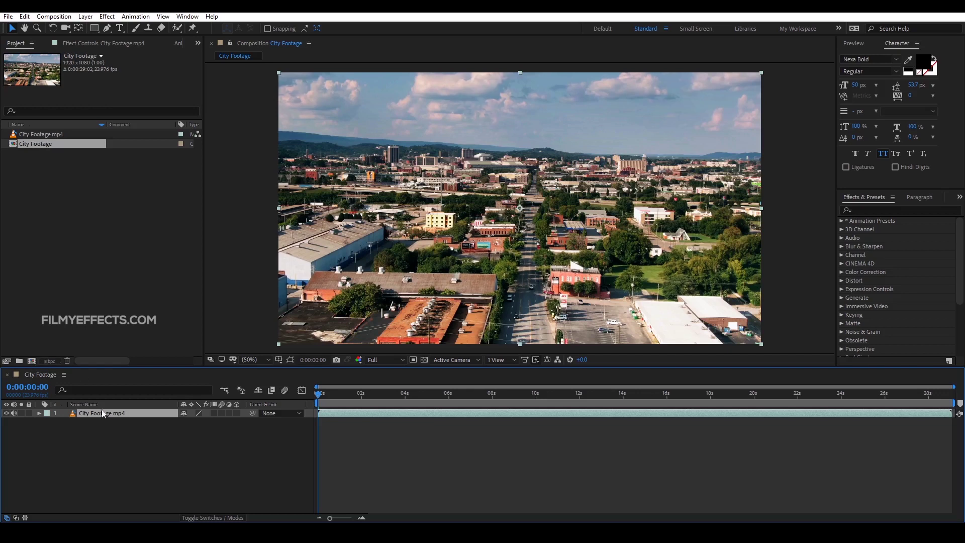
Step: End the work area at 0:00:05:23, trim the City Footage composition to it, and preview the result
drag(317, 398, 450, 421)
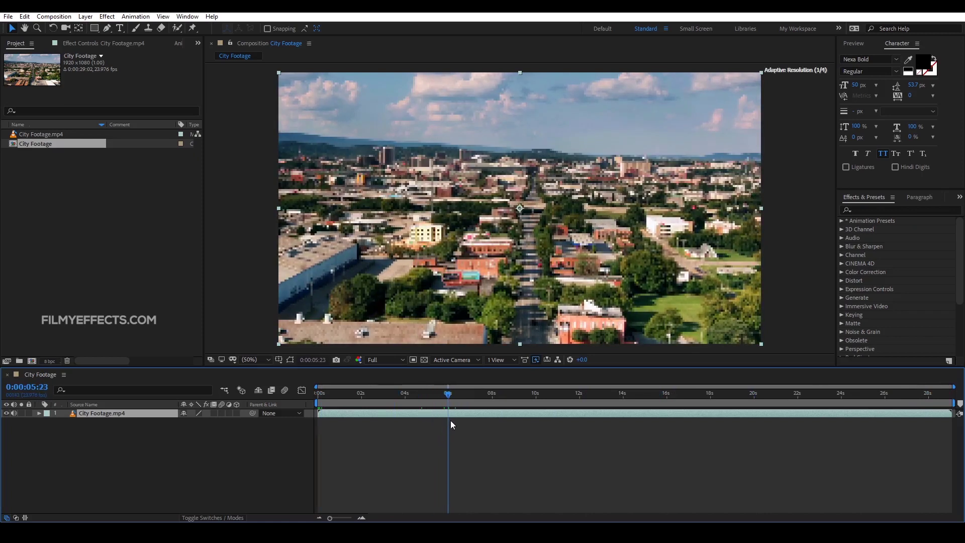
drag(953, 403, 451, 405)
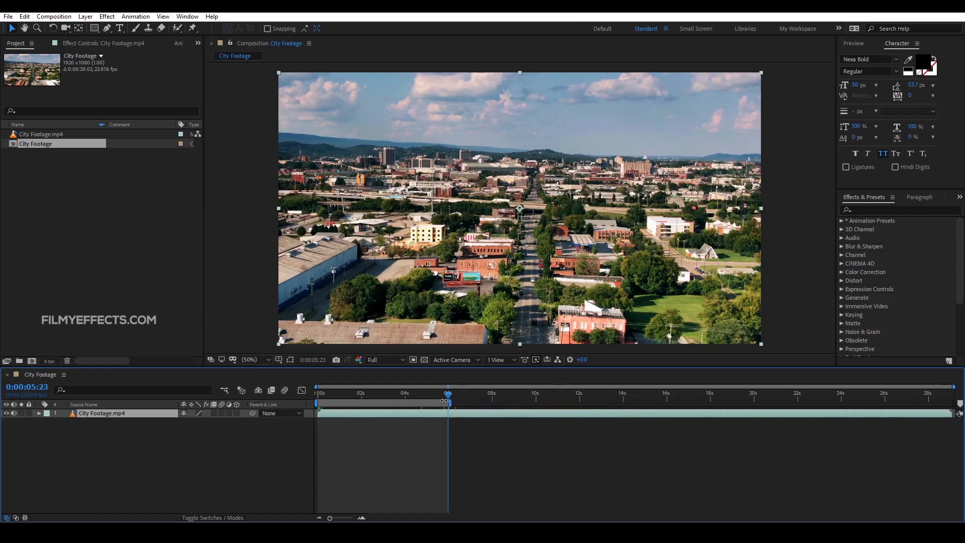
right_click(441, 403)
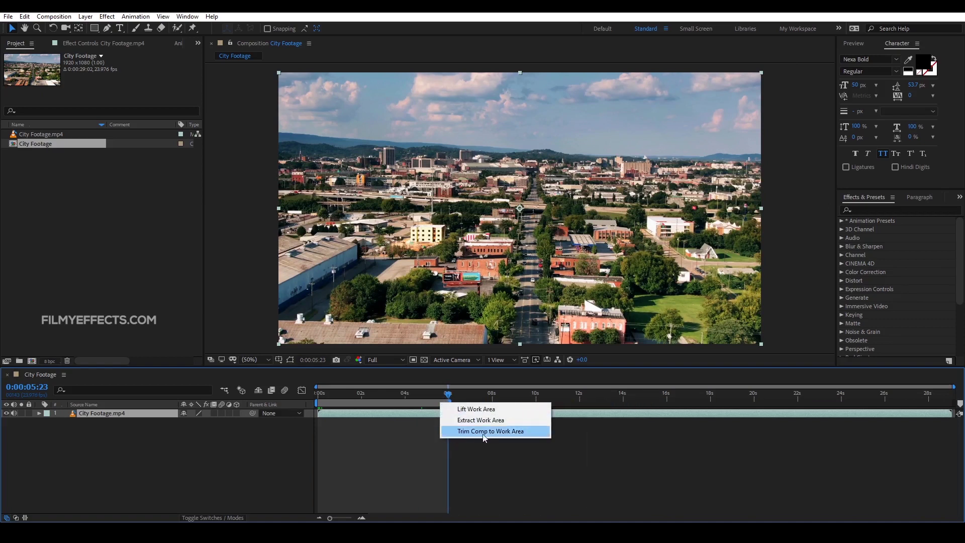
click(497, 432)
key(space)
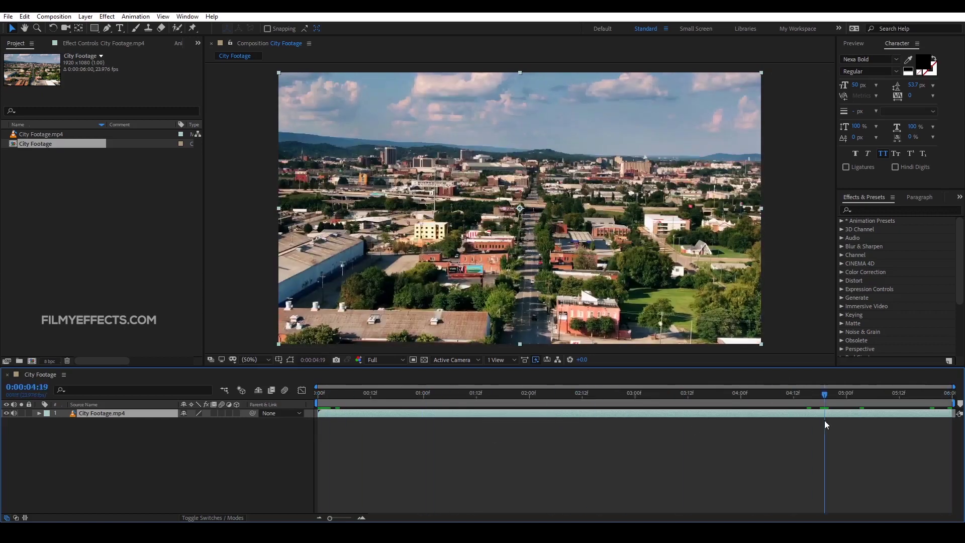
Step: Find the Lumetri Color effect and apply it to the City Footage.mp4 layer
click(246, 430)
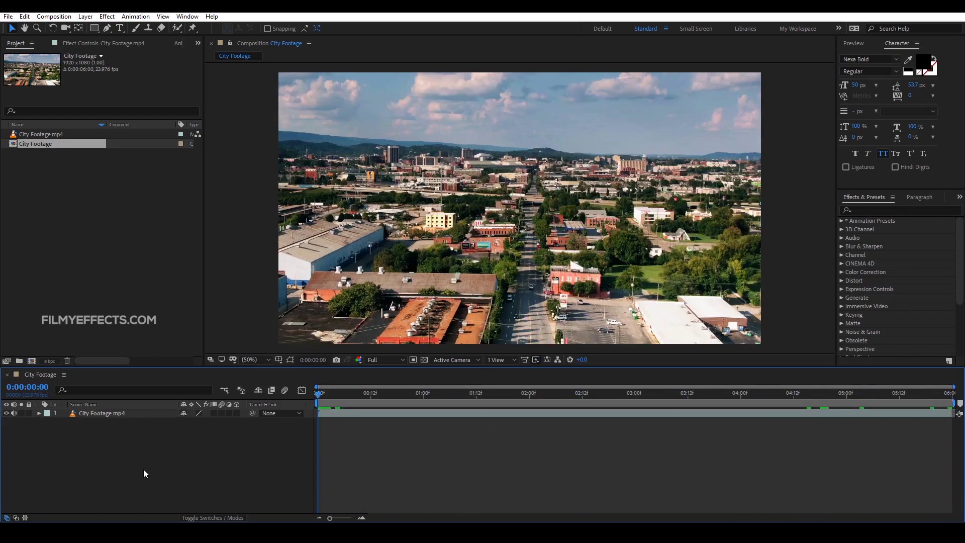
key(ctrl+a)
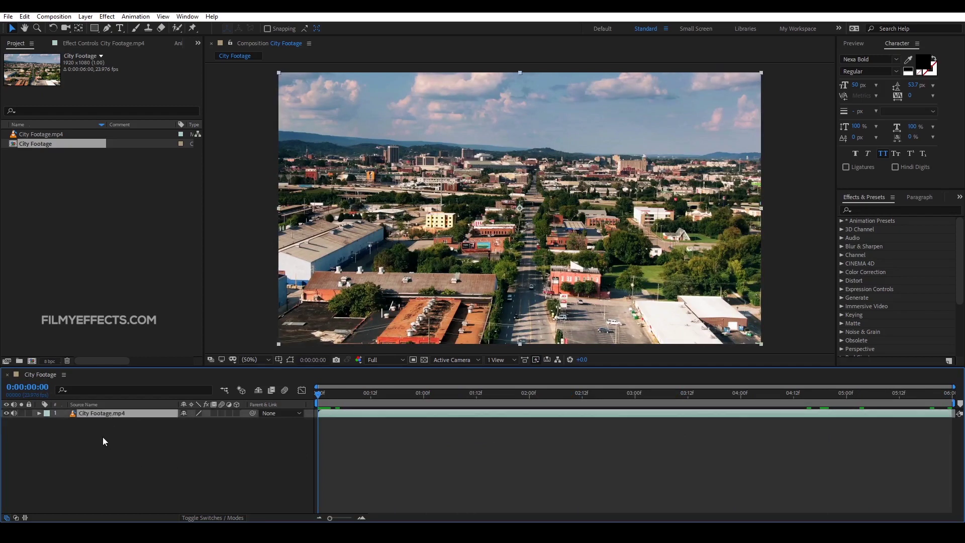
click(102, 437)
click(109, 413)
click(912, 210)
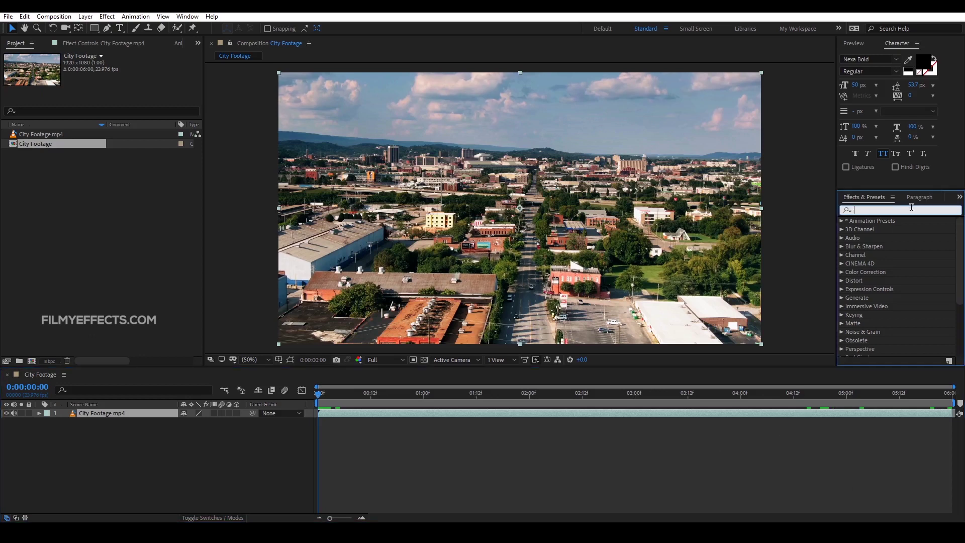
text(lumetr)
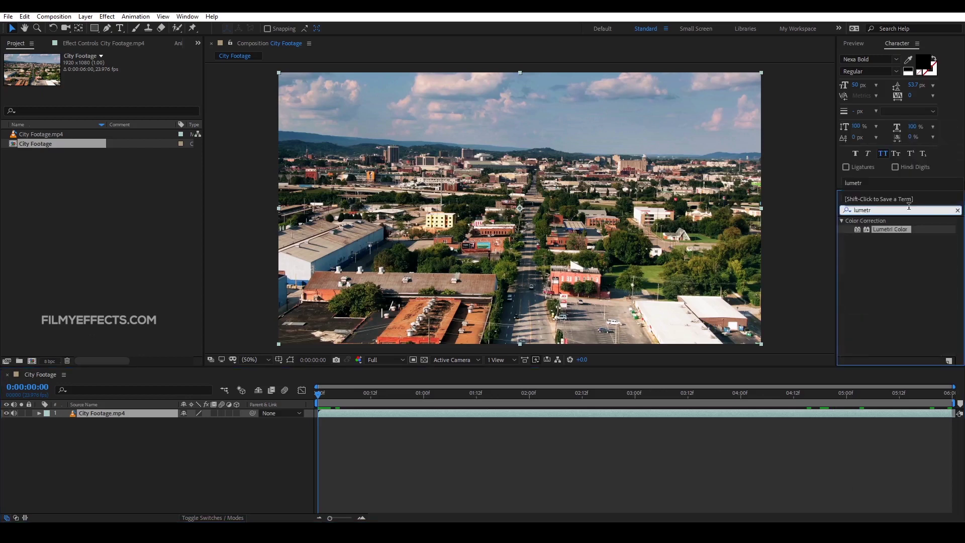
click(188, 16)
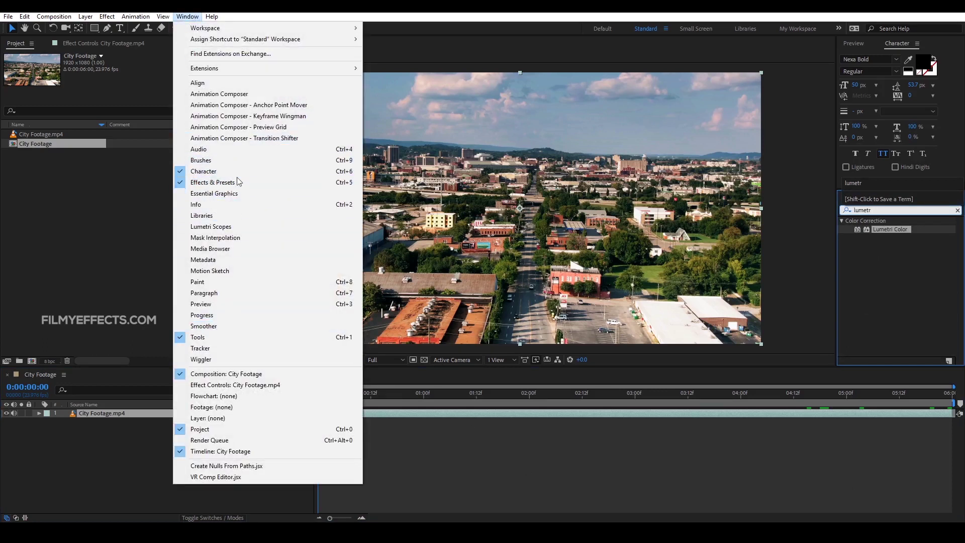
click(881, 266)
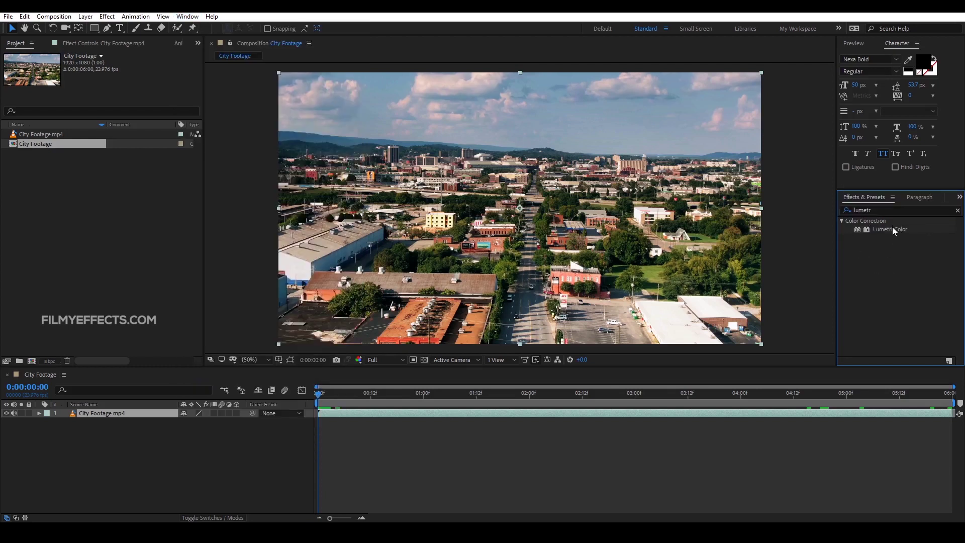
click(893, 229)
drag(890, 230, 116, 416)
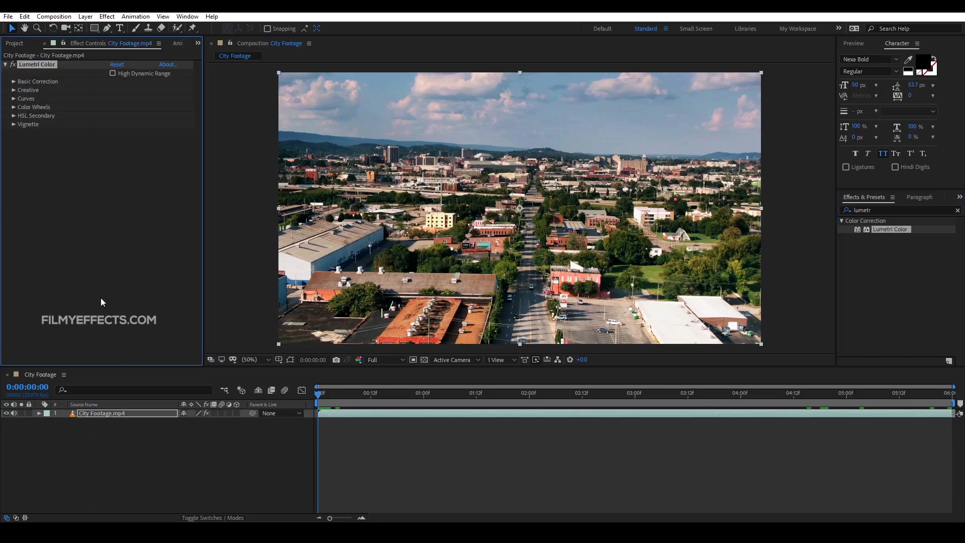
Step: Set the Basic Correction temperature on City Footage.mp4 to 117 and compare the image with the effect off and on
click(10, 82)
drag(113, 132, 92, 135)
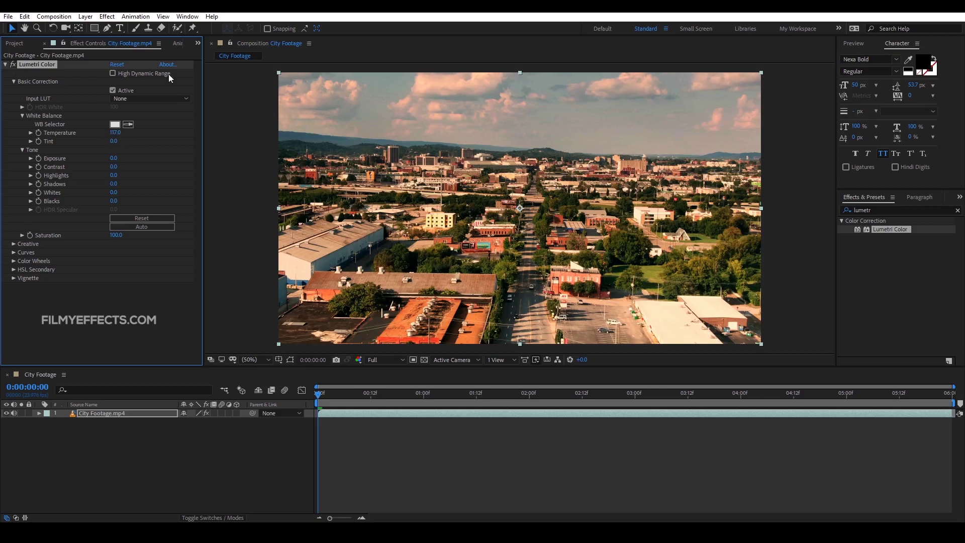
click(13, 65)
click(13, 65)
Step: Scrub through the first second of the composition to check the warm grade on the city footage
click(355, 433)
drag(325, 394, 409, 402)
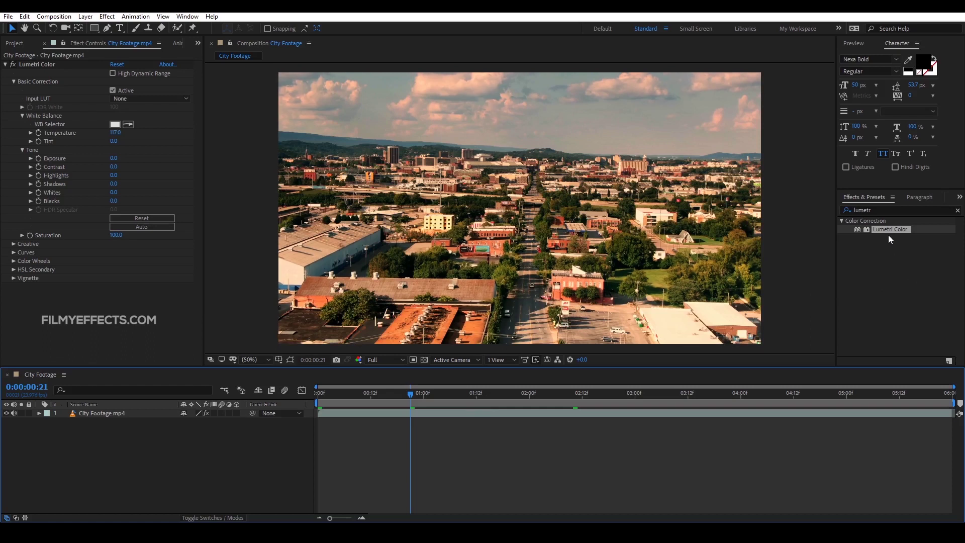
mouse_move(406, 394)
mouse_down()
mouse_move(392, 399)
mouse_move(406, 402)
mouse_up()
click(406, 415)
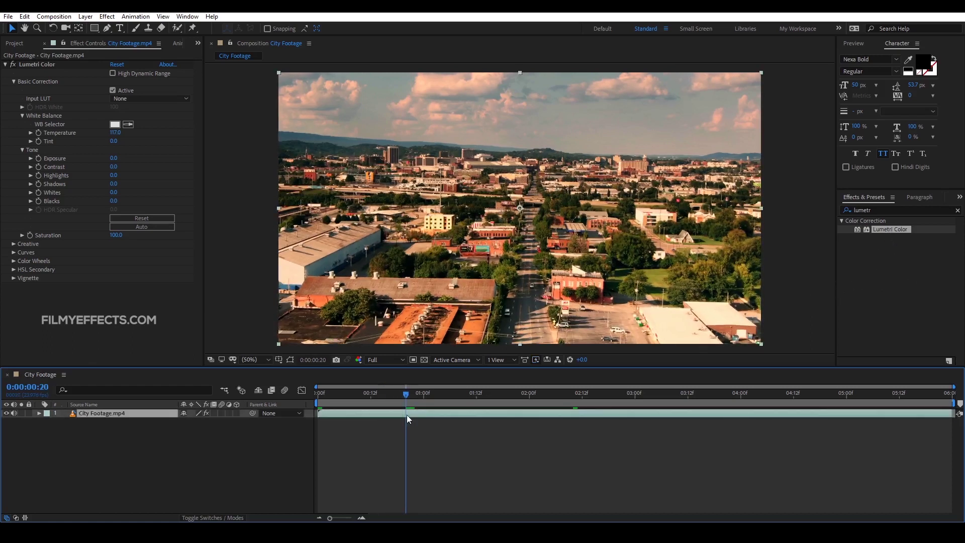
click(125, 475)
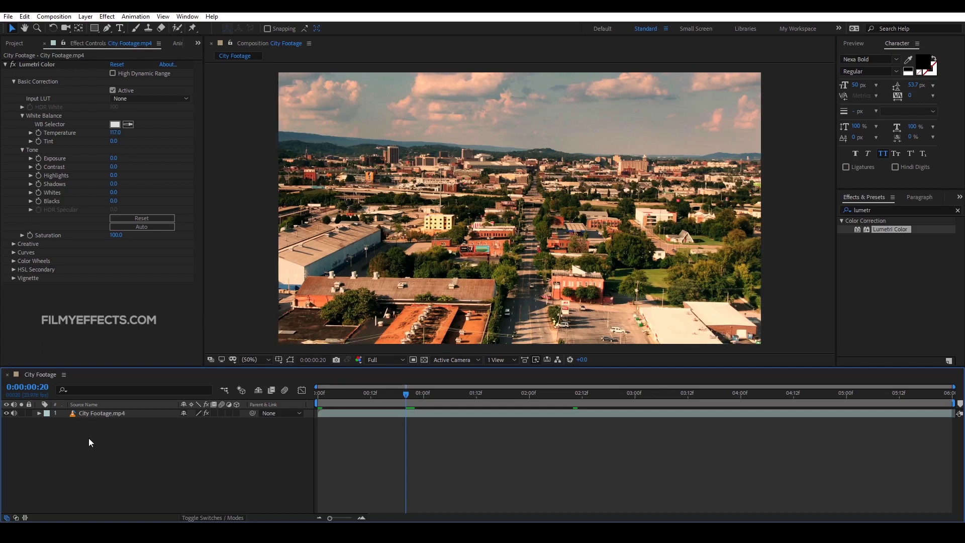
key(ctrl+a)
click(88, 461)
Step: Import video.mp4 from the Videos folder and place it above the City Footage.mp4 layer in the composition
click(15, 44)
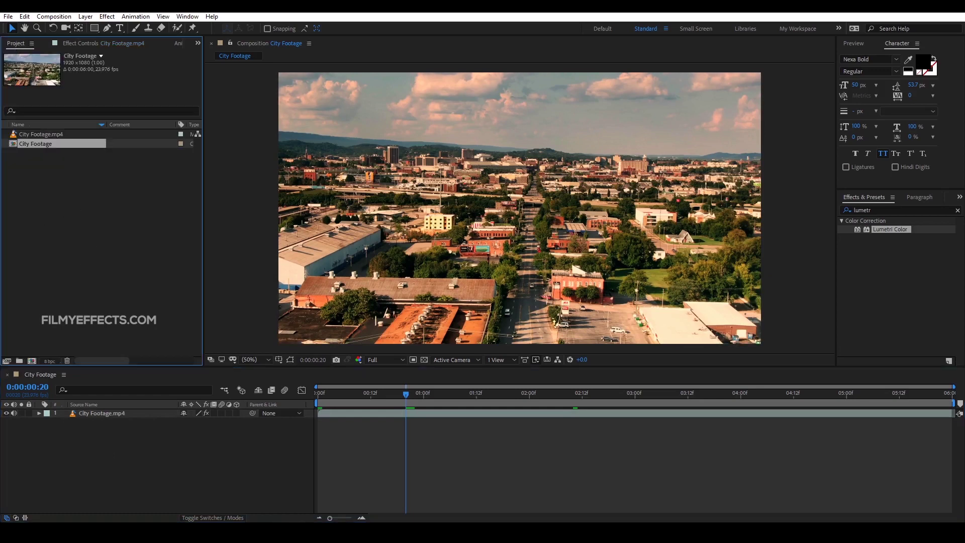
key(alt+Tab)
drag(278, 63, 110, 455)
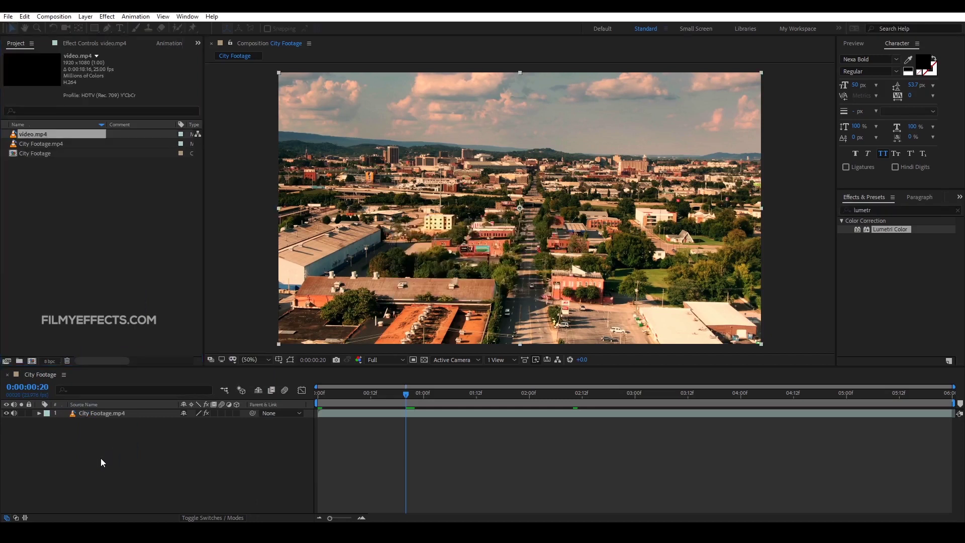
drag(108, 414, 86, 412)
click(69, 224)
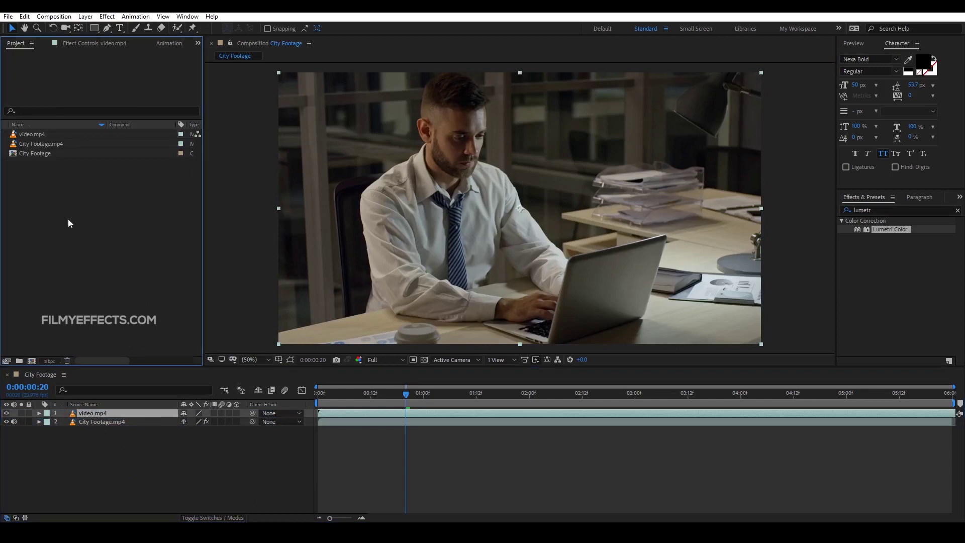
Step: Create a new adjustment layer above video.mp4 and City Footage.mp4
click(122, 459)
right_click(100, 460)
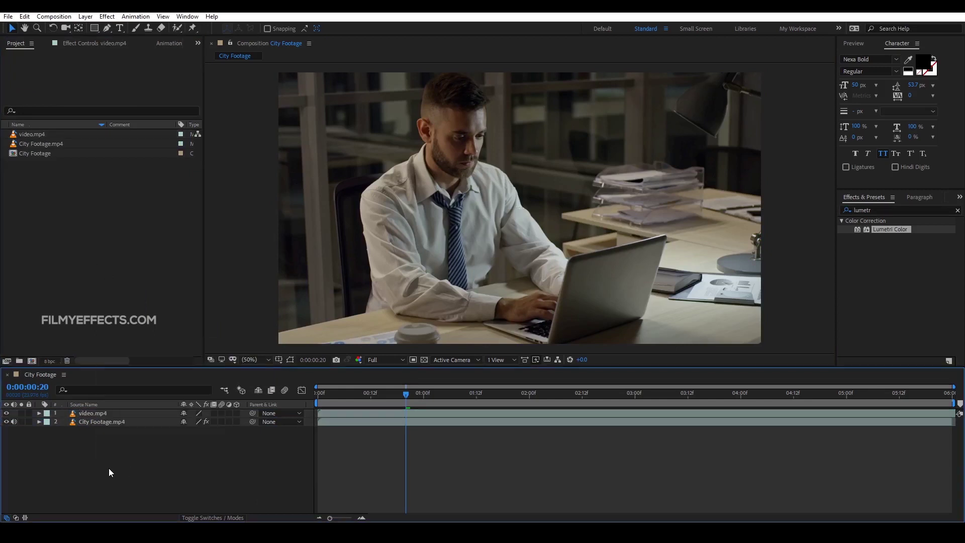
right_click(109, 469)
mouse_move(132, 360)
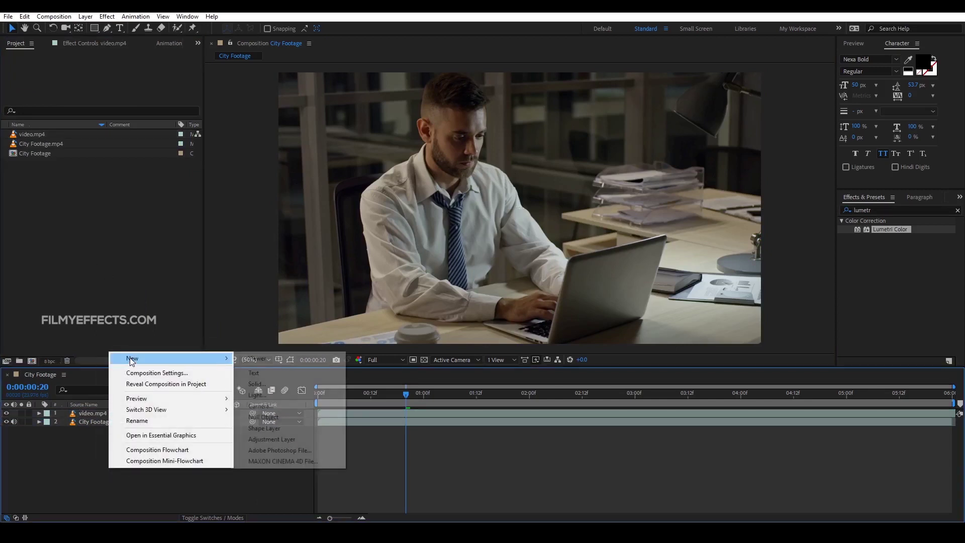
click(275, 439)
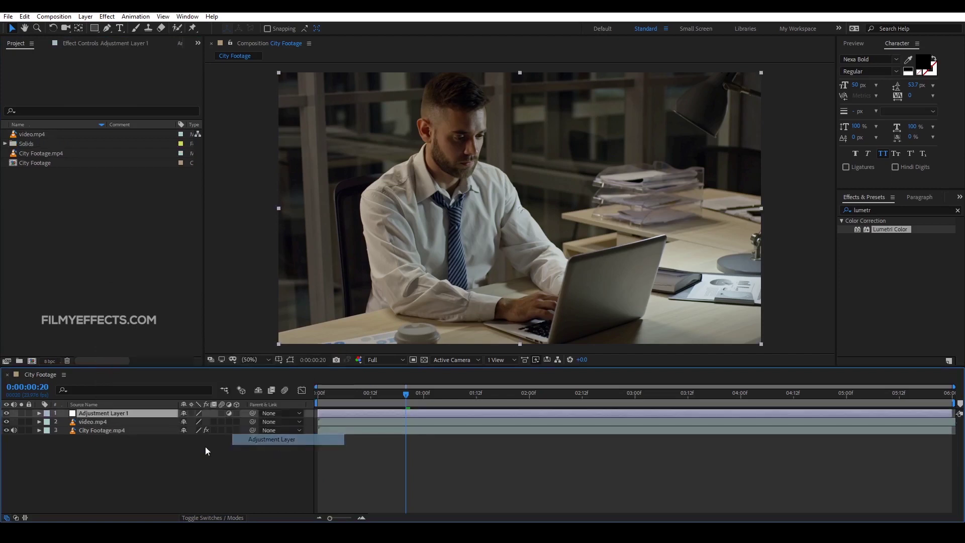
Step: Apply Lumetri Color to Adjustment Layer 1 and set its Basic Correction temperature to 70
click(97, 414)
drag(897, 231, 105, 415)
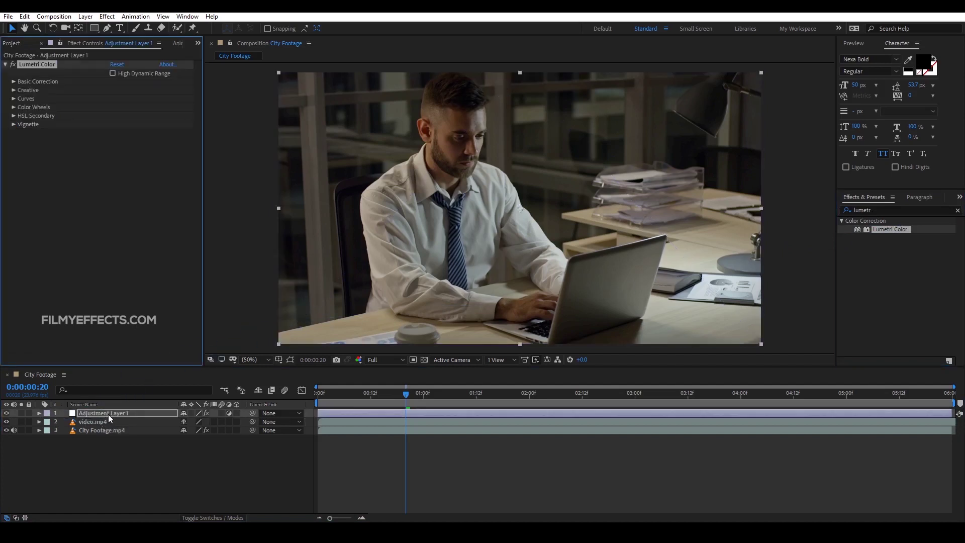
click(108, 414)
click(19, 81)
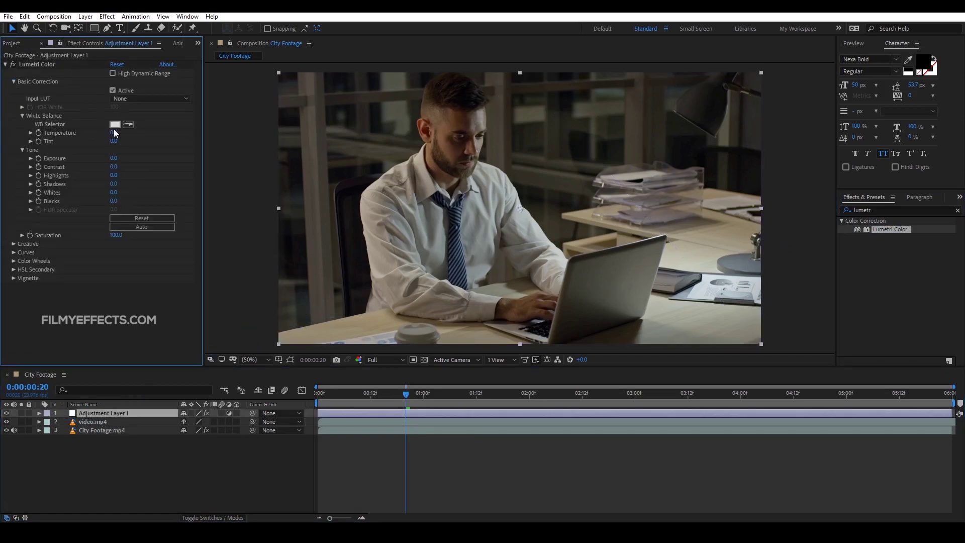
drag(117, 134, 161, 143)
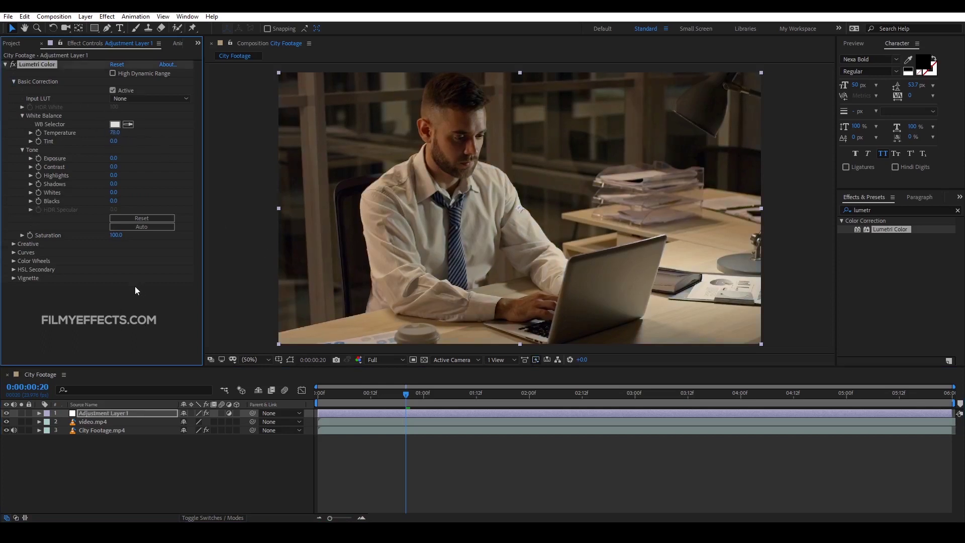
Step: Shift the video.mp4 layer so that it starts at about 0:00:01:10, after the opening stretch of city footage
click(339, 422)
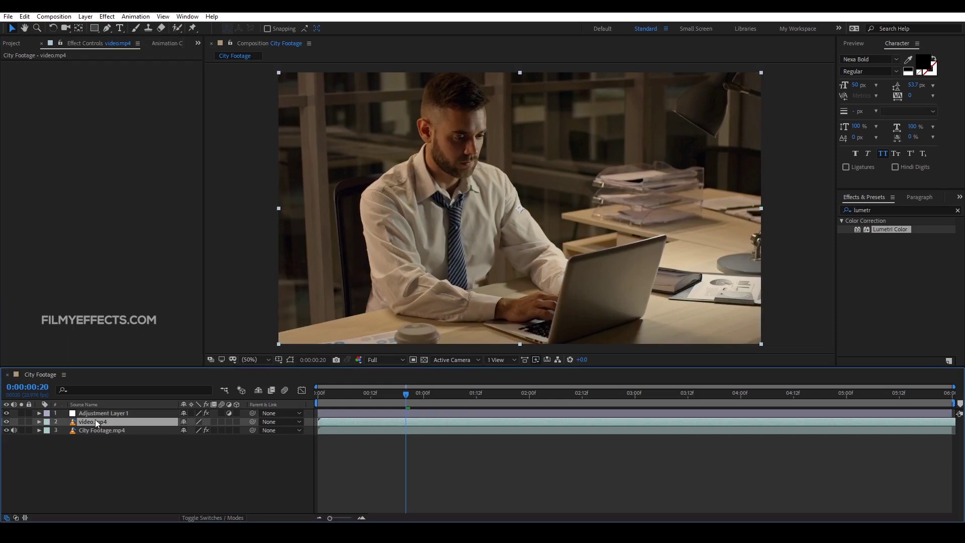
click(103, 414)
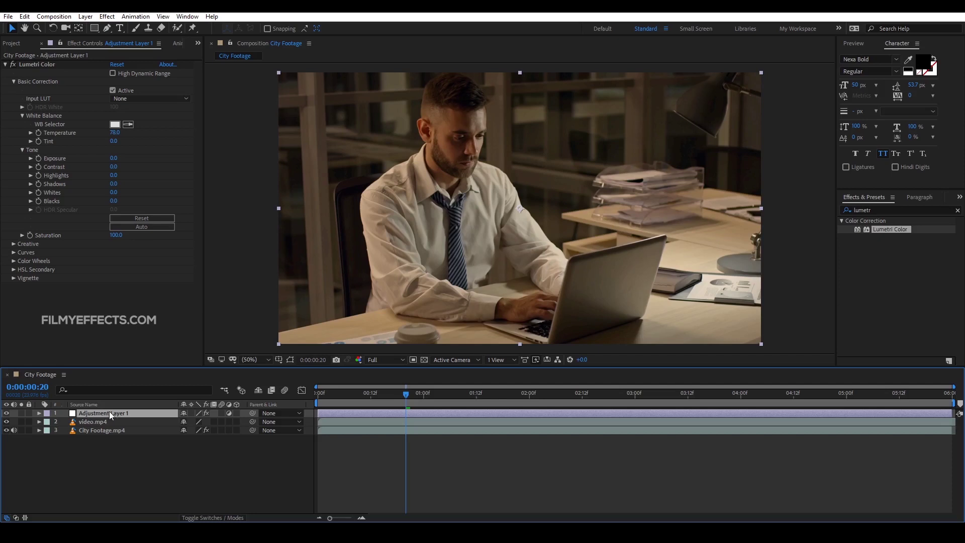
click(110, 449)
click(113, 412)
drag(379, 422, 531, 423)
click(454, 431)
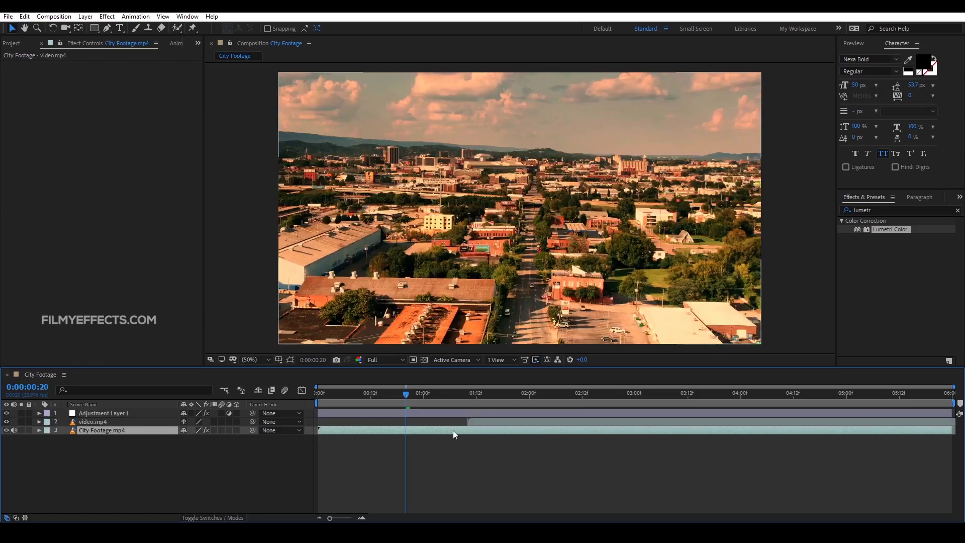
Step: Disable the Lumetri Color effect on the City Footage.mp4 layer and collapse its settings
click(108, 436)
click(109, 433)
click(13, 64)
click(5, 65)
Step: Scrub across the city footage and video.mp4 to check the adjustment layer's grade on both clips
click(342, 432)
drag(408, 391, 366, 400)
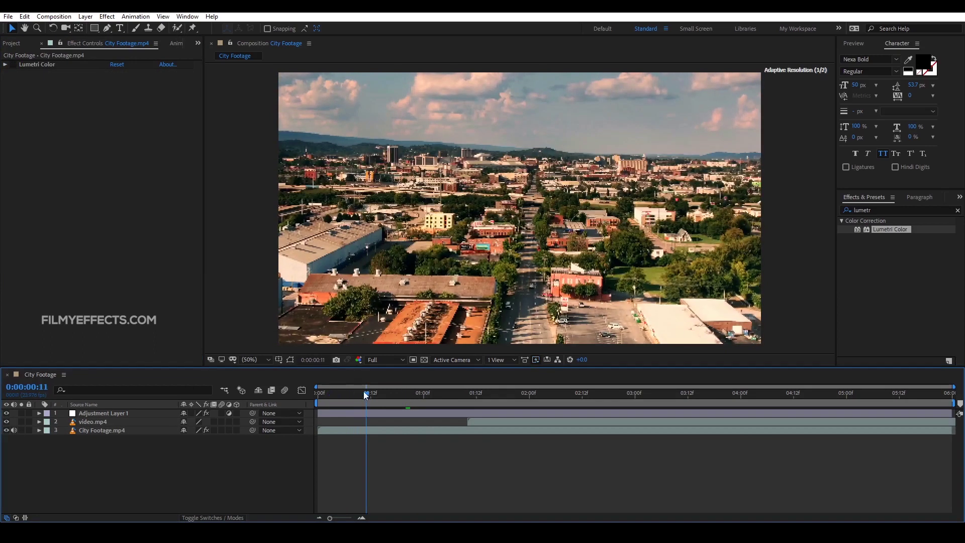
drag(354, 396, 535, 400)
click(372, 449)
click(388, 430)
click(468, 422)
Step: Compare both clips with Adjustment Layer 1 hidden and shown, leaving the layer visible
click(473, 415)
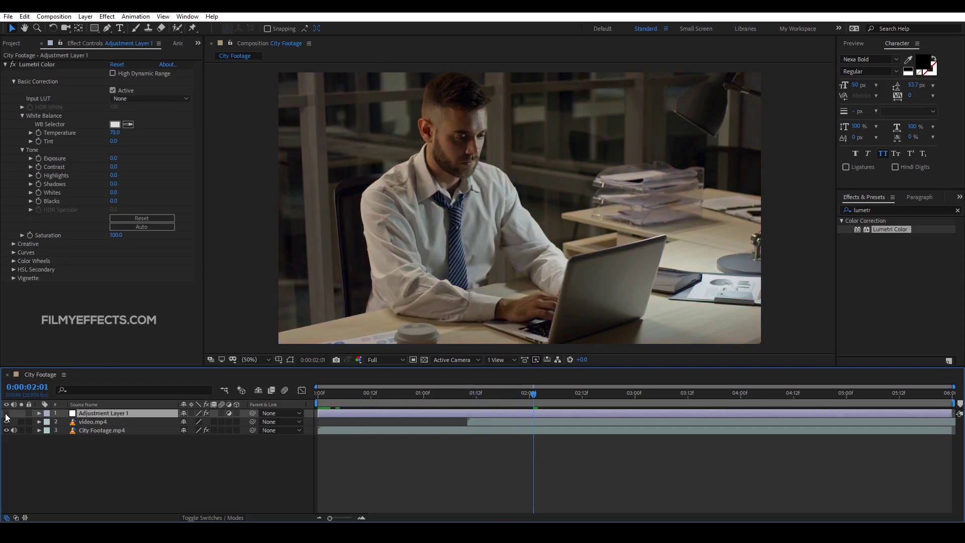
drag(515, 404, 476, 411)
click(478, 422)
click(477, 413)
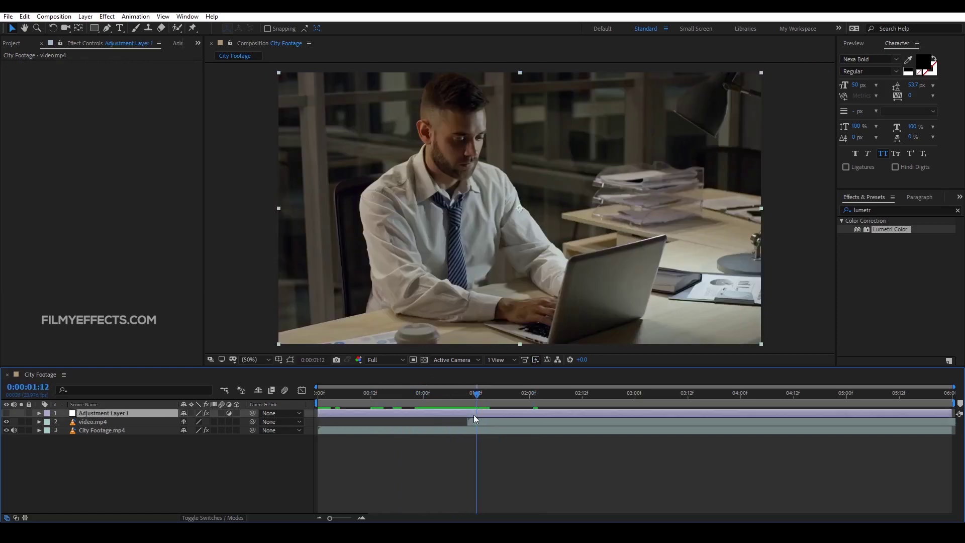
click(7, 413)
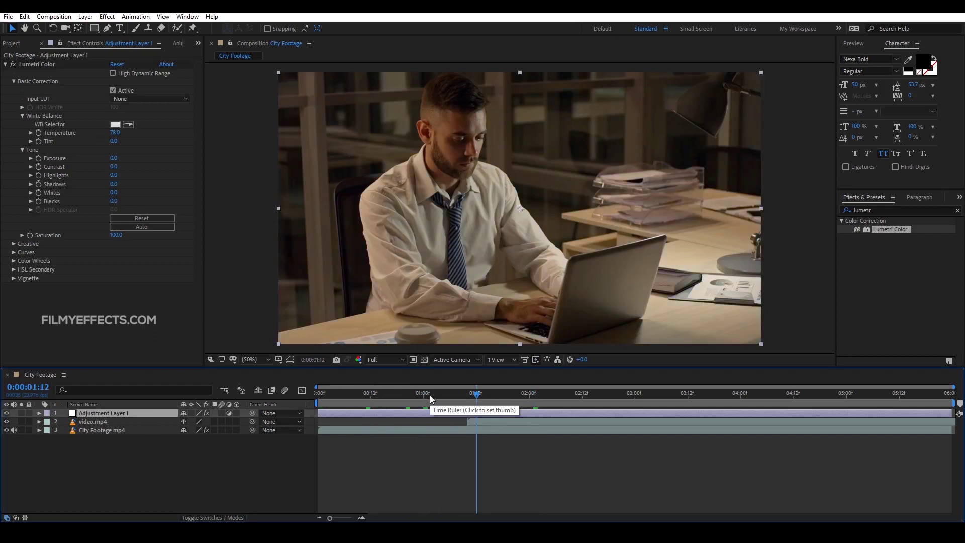
mouse_move(430, 395)
mouse_down()
mouse_move(364, 399)
mouse_move(438, 408)
mouse_move(419, 402)
mouse_move(465, 400)
mouse_move(434, 401)
mouse_up()
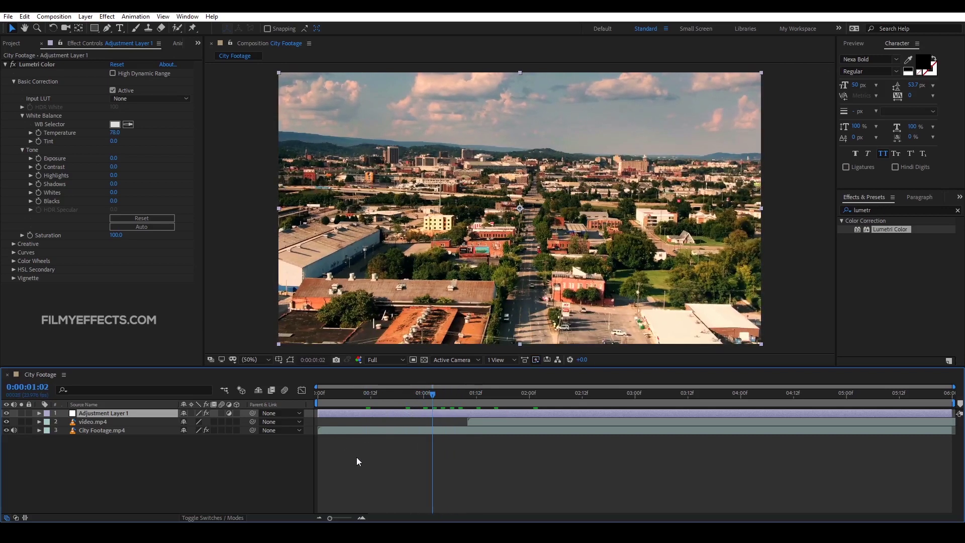
Step: Scrub back and forth over the cut between the city footage and video.mp4 to check the shared grade
drag(436, 397, 508, 413)
click(502, 393)
drag(428, 403, 483, 400)
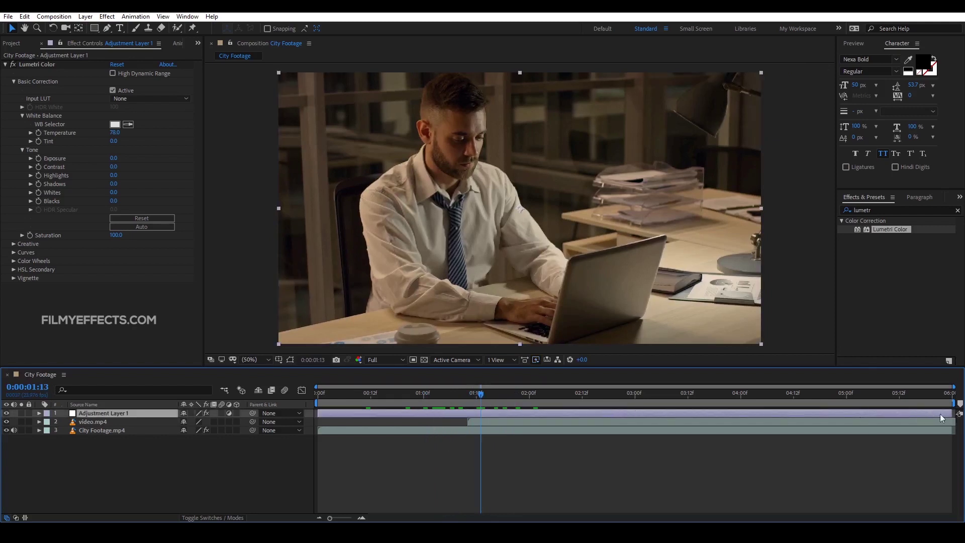
Step: Try trimming Adjustment Layer 1 to end at about 0:00:01:14, check the frames past its end, and extend it back to the composition's end
drag(955, 413, 491, 408)
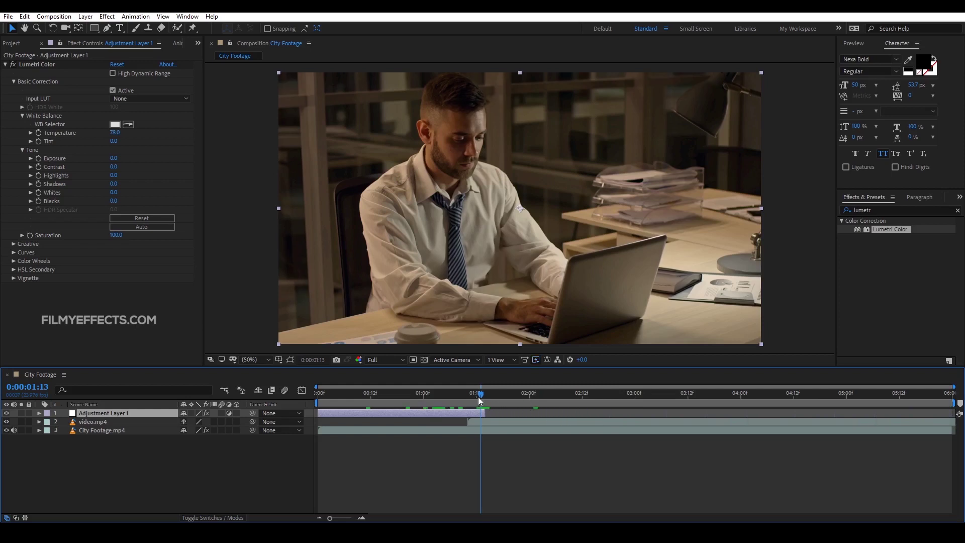
key(space)
key(space)
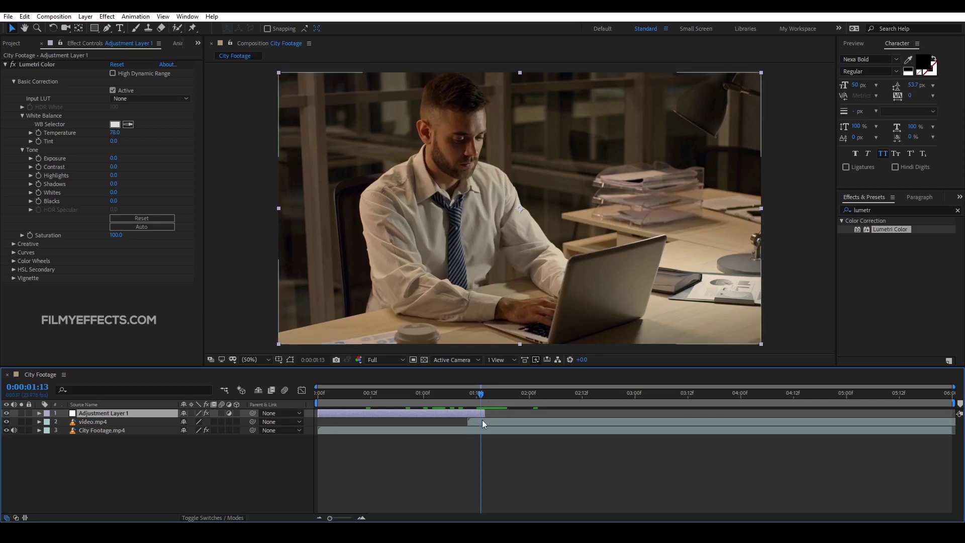
drag(478, 393, 490, 395)
click(503, 424)
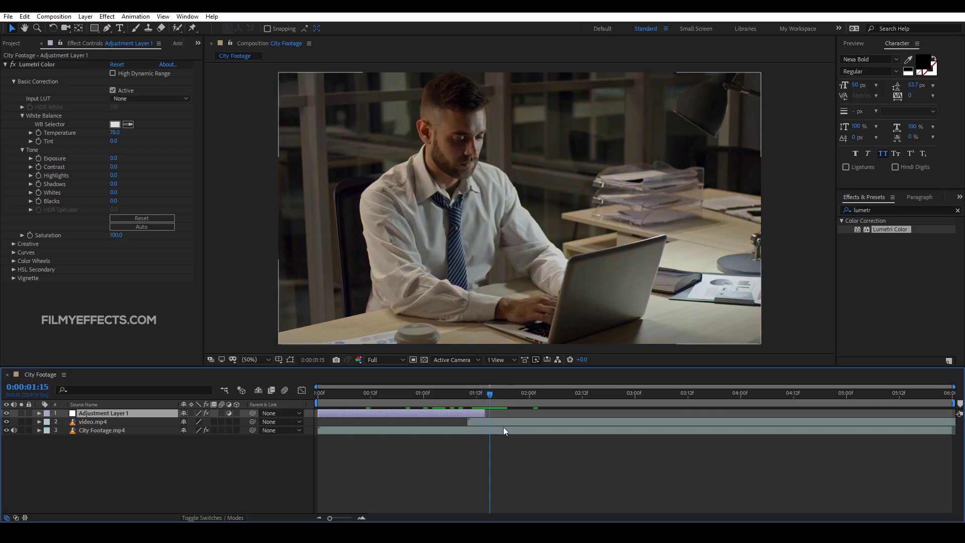
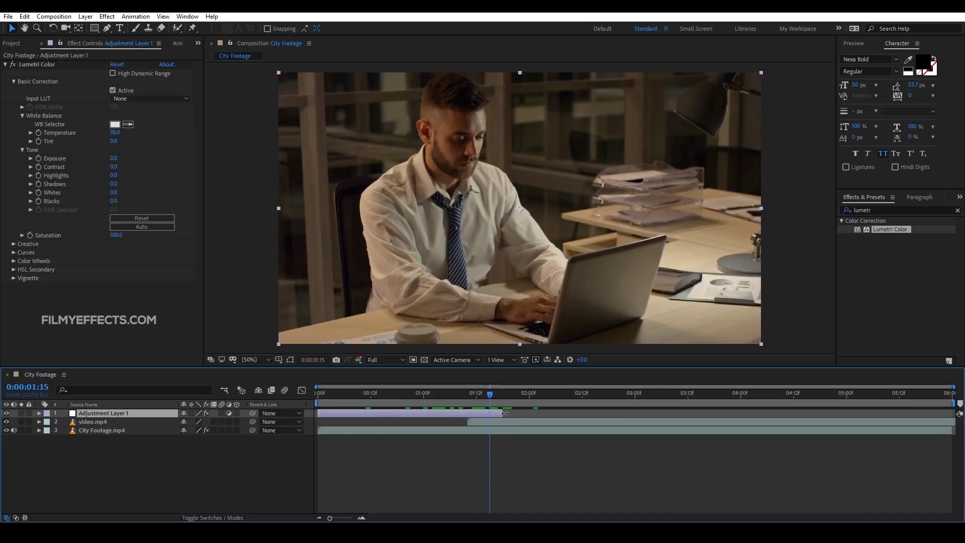
drag(503, 414, 957, 413)
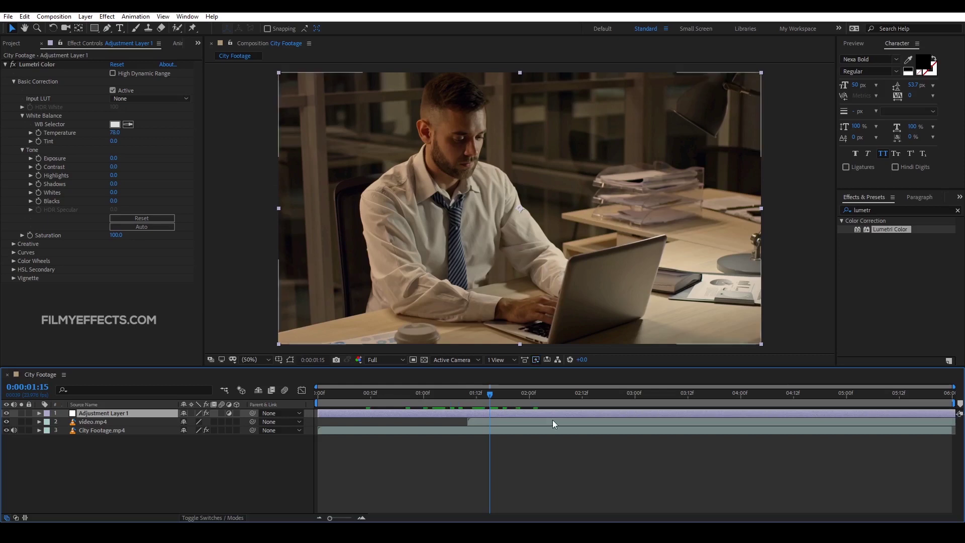
Step: Scrub back over the city footage to recheck the grade, stopping at 0:00:01:07 with Adjustment Layer 1 selected
drag(547, 399, 434, 417)
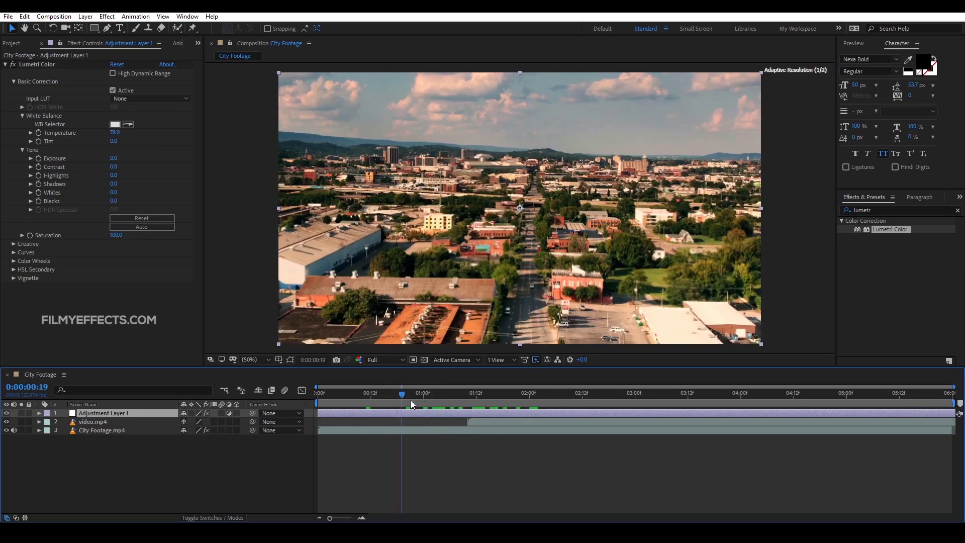
click(90, 455)
click(112, 416)
key(space)
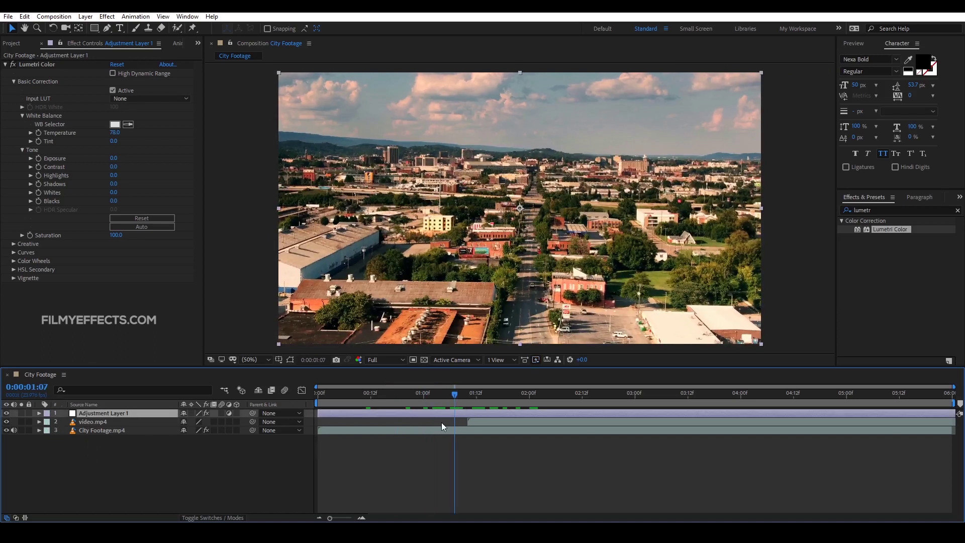
Step: Review the Lumetri Color groups on Adjustment Layer 1, leaving Basic Correction expanded with White Balance and Tone collapsed
click(12, 82)
click(6, 64)
click(37, 65)
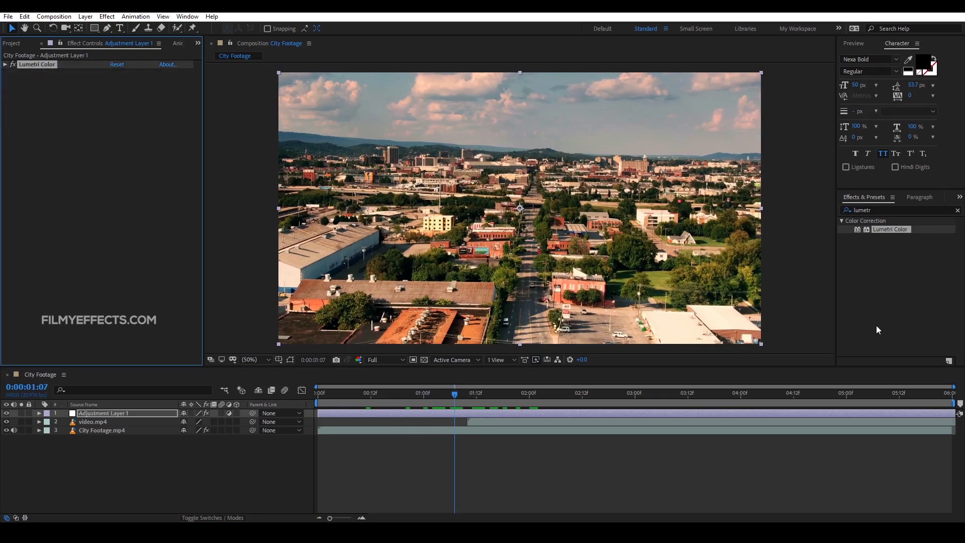
click(110, 427)
click(5, 65)
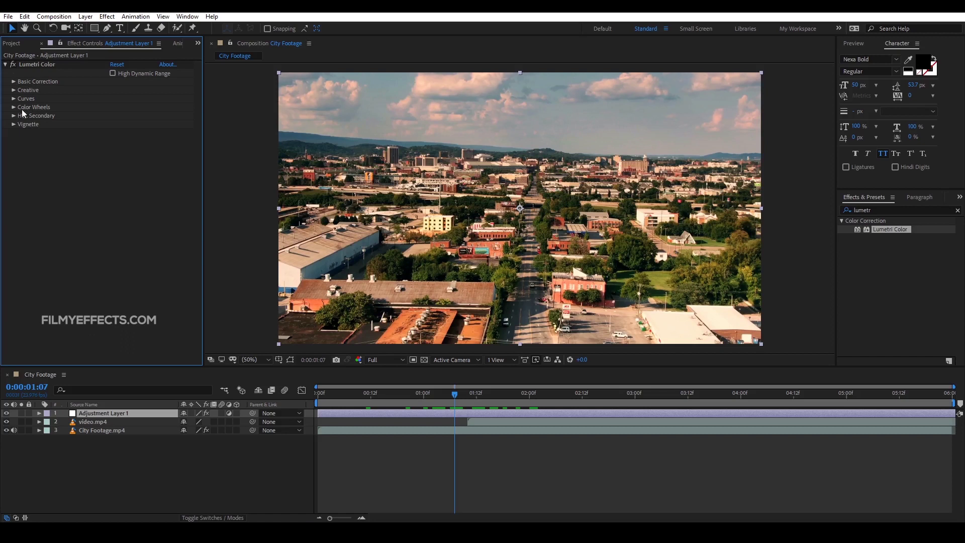
click(13, 82)
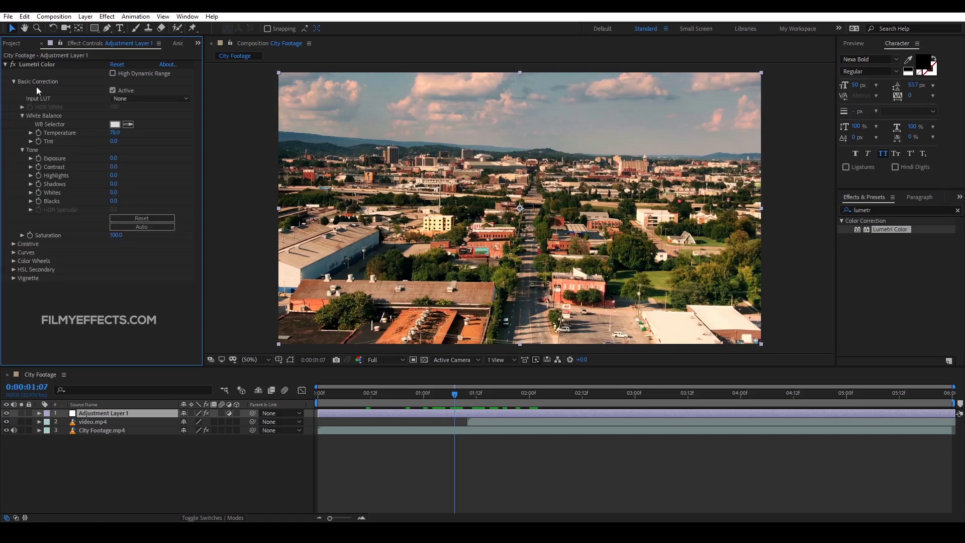
click(22, 116)
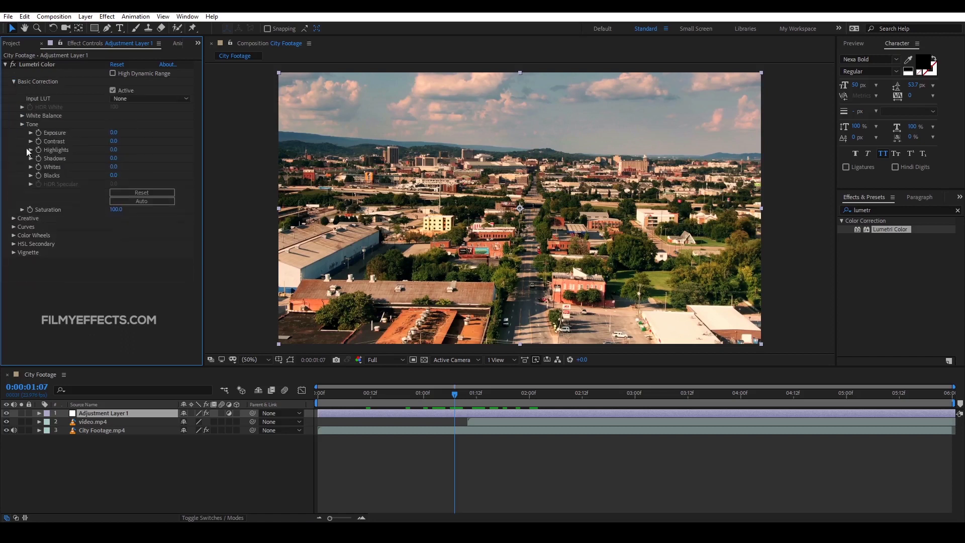
click(22, 124)
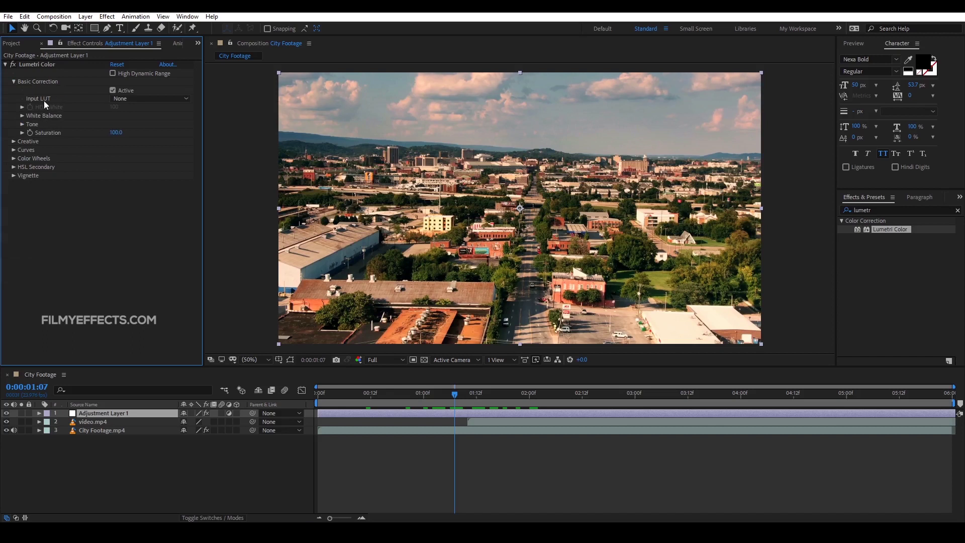
Step: Examine the Input LUT presets and the custom and browse options without choosing one
click(142, 98)
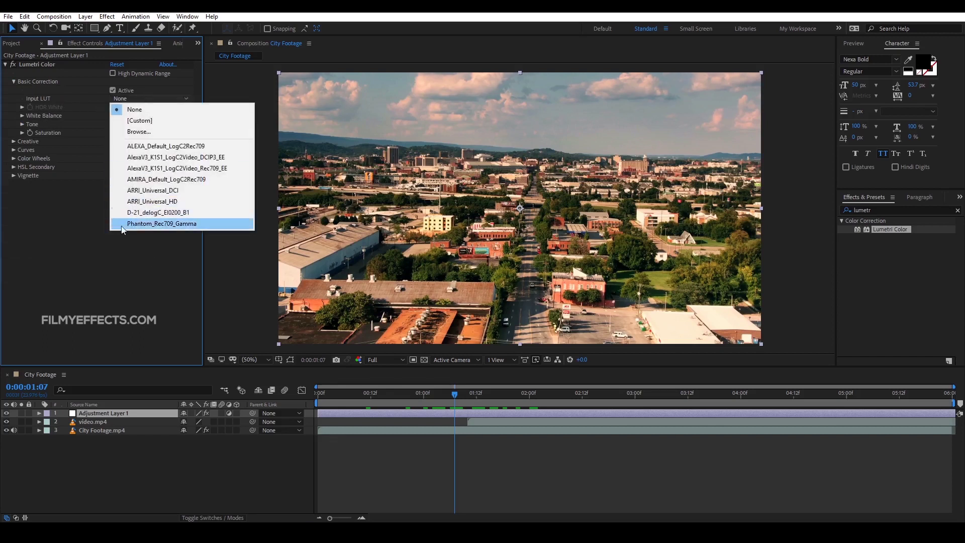
click(115, 251)
click(133, 99)
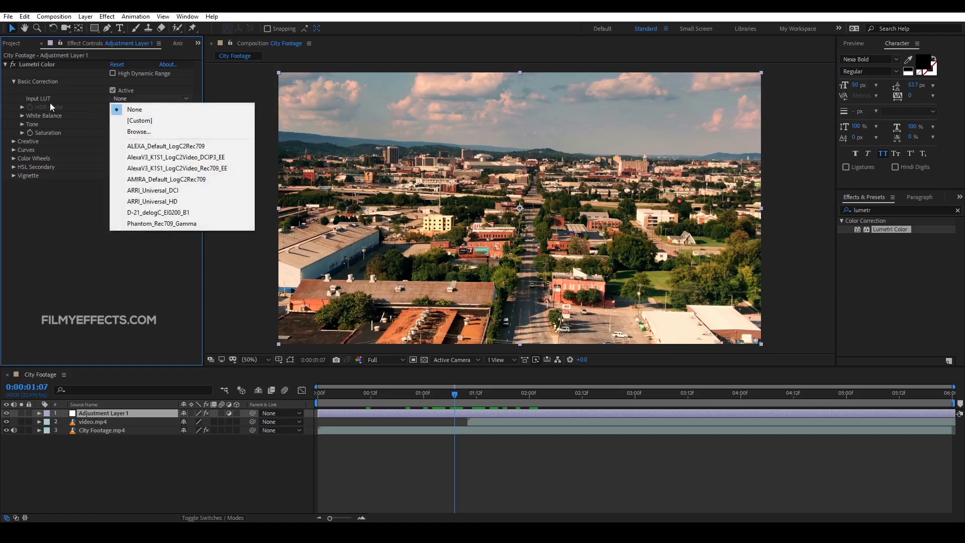
click(128, 262)
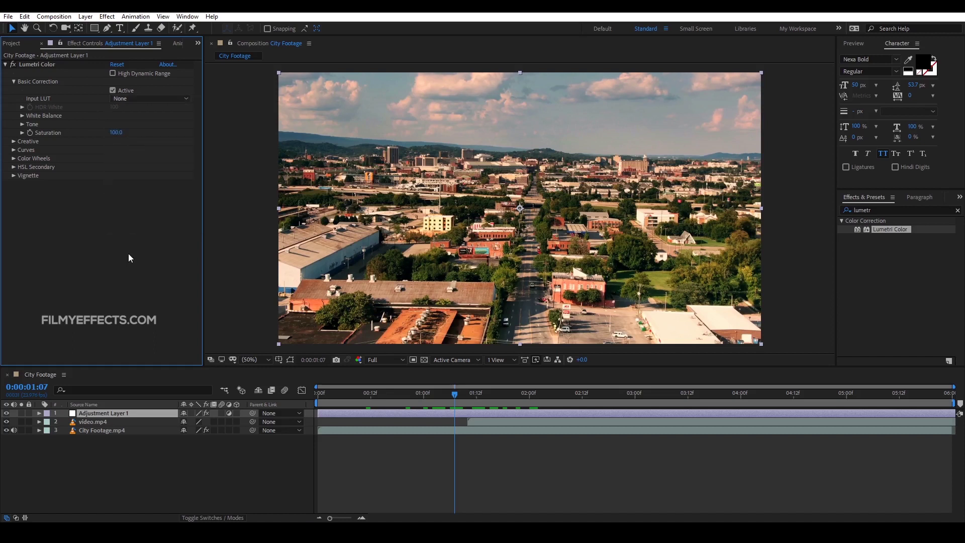
click(145, 99)
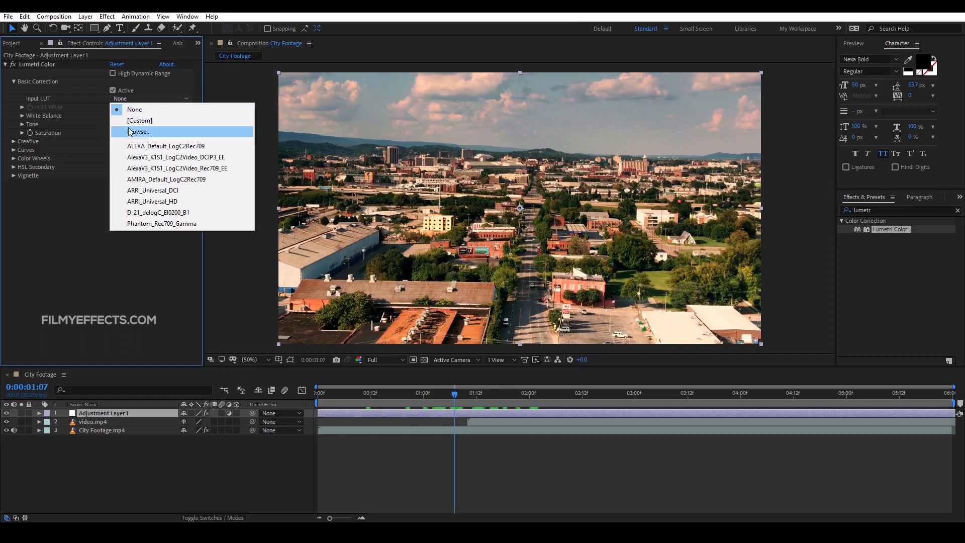
click(85, 181)
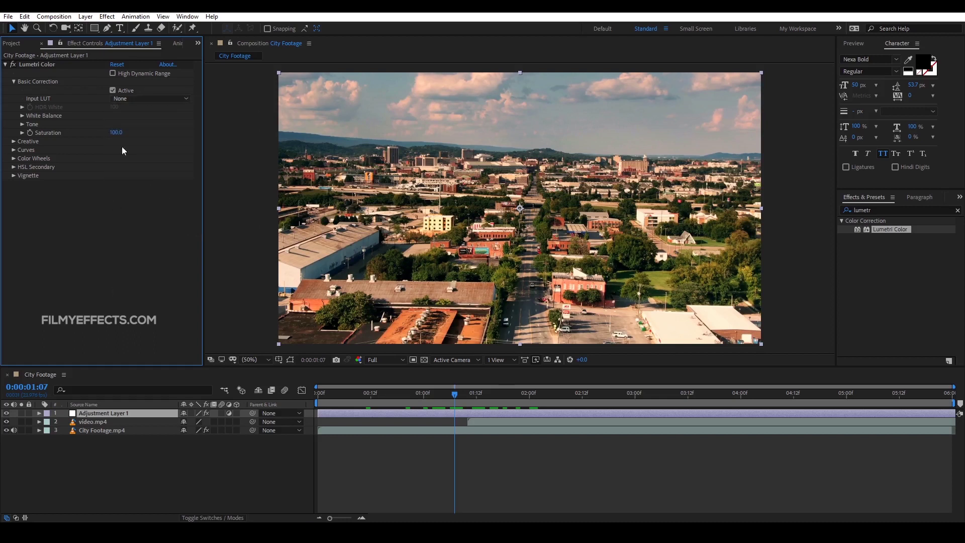
click(128, 99)
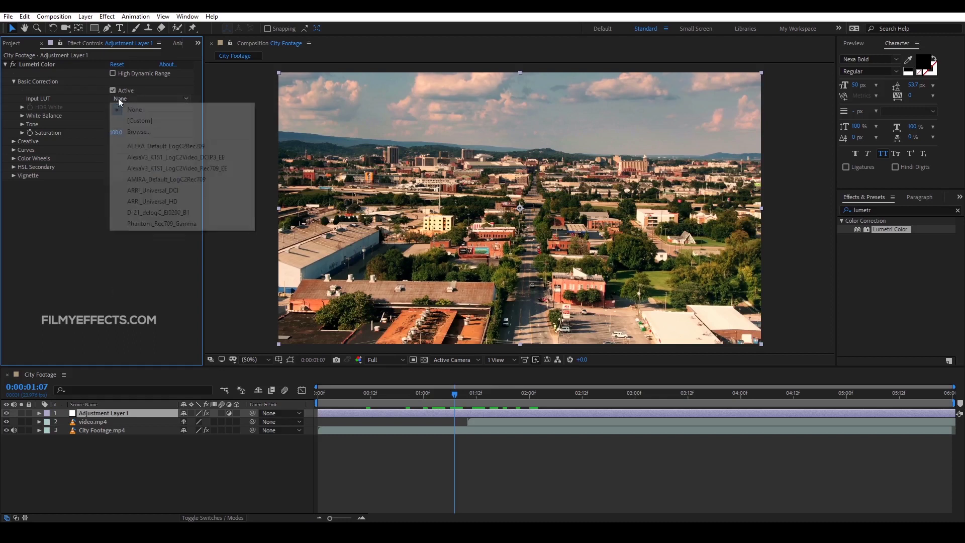
click(40, 96)
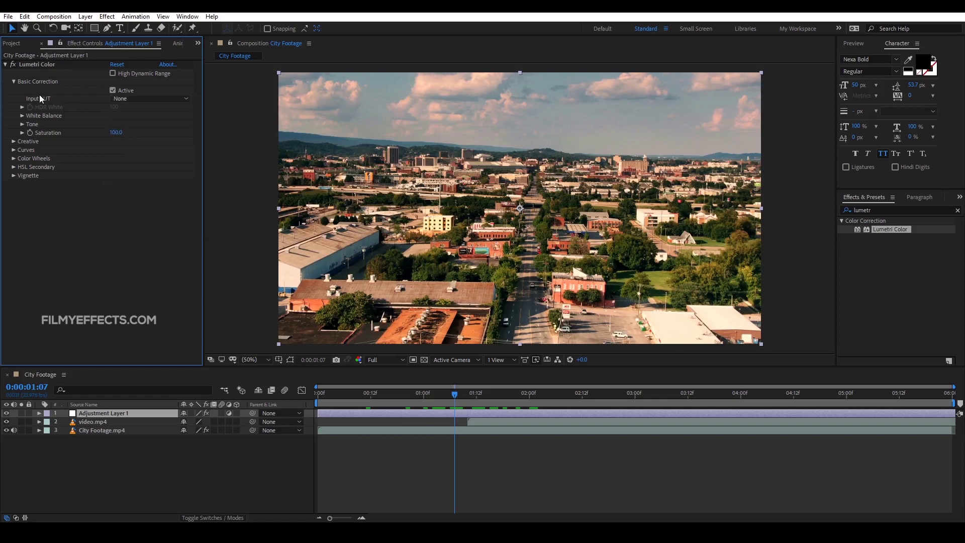
Step: Try warming and cooling the White Balance Temperature, settling on 40, and set Tint to -3
click(23, 116)
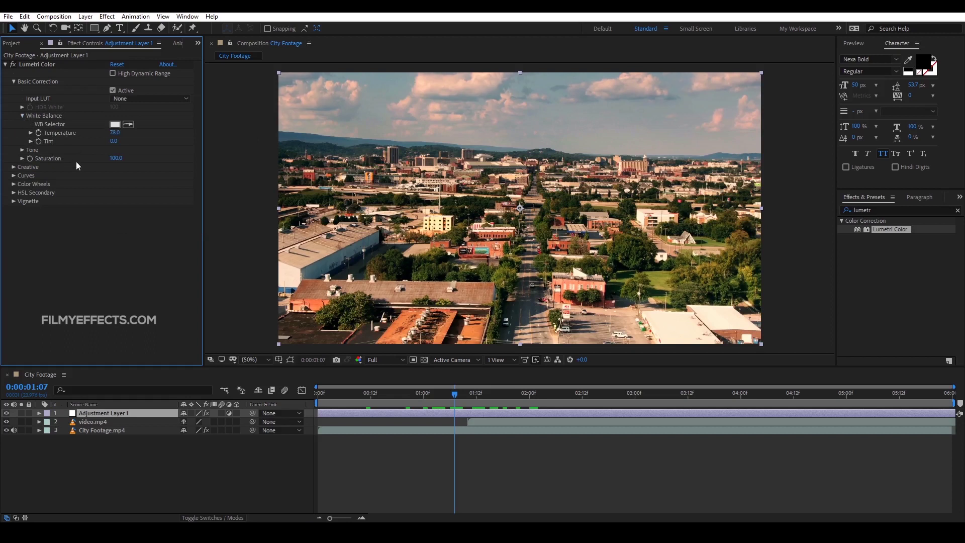
drag(115, 135, 114, 133)
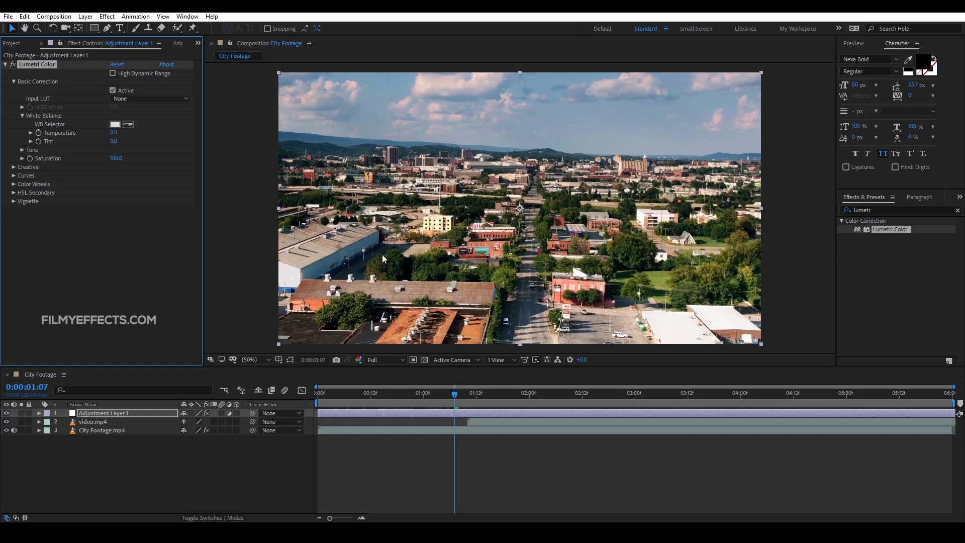
drag(116, 133, 171, 141)
drag(110, 134, 83, 146)
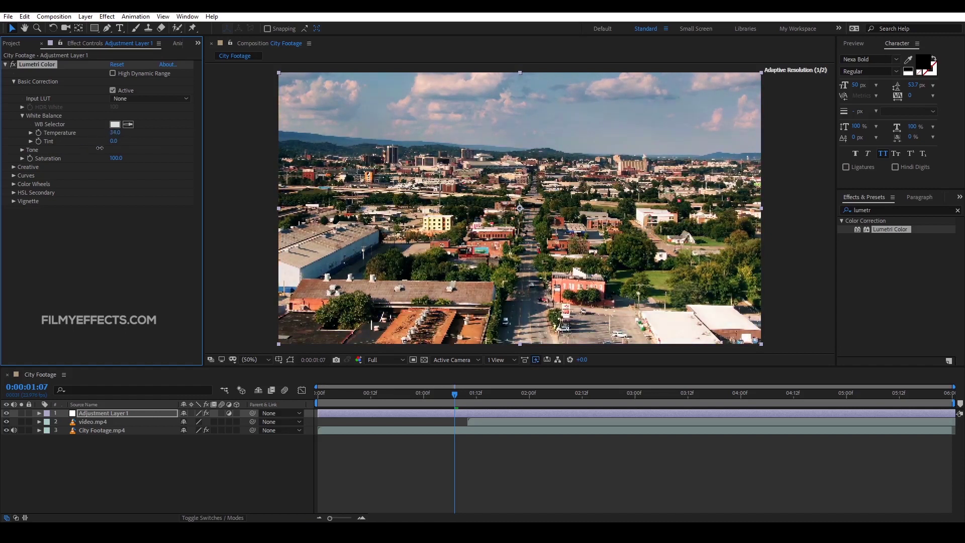
click(31, 141)
mouse_move(115, 142)
mouse_down()
mouse_move(138, 145)
mouse_move(100, 141)
mouse_move(108, 142)
mouse_up()
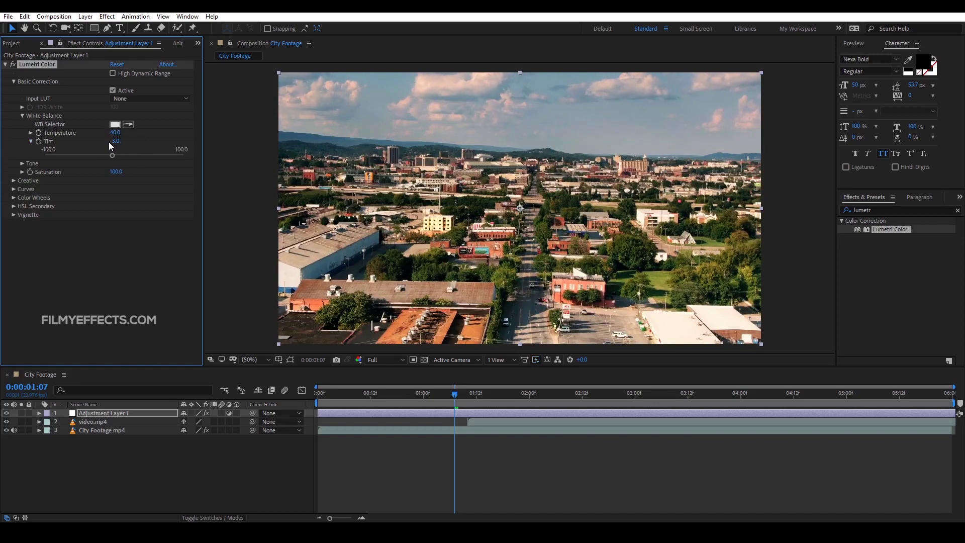
Step: Set Temperature to 21 and Tint to 0, and try Tone adjustments with Highlights 3, Shadows 23 and Whites 11
click(22, 164)
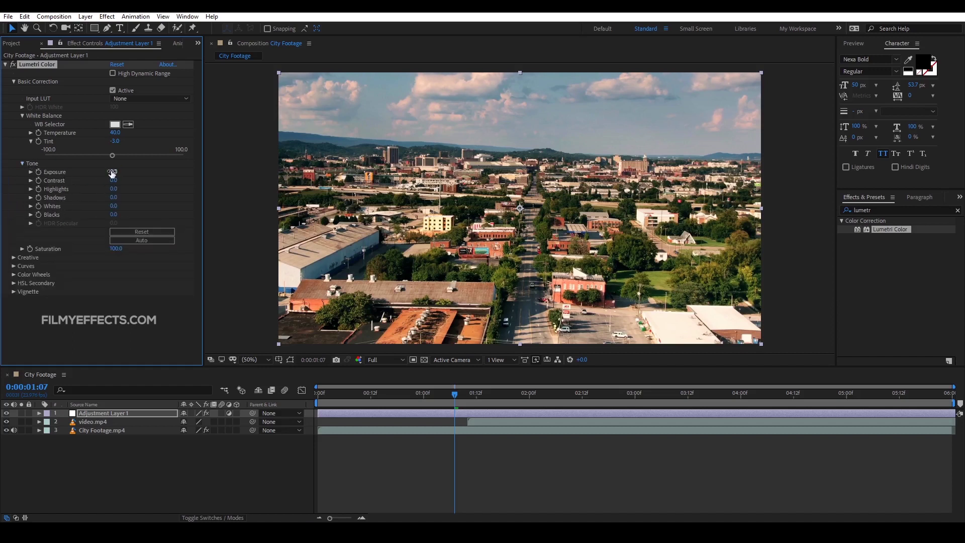
mouse_move(114, 172)
mouse_down()
mouse_move(129, 175)
mouse_move(112, 173)
mouse_up()
drag(112, 141, 111, 136)
drag(113, 180, 122, 206)
key(ctrl+z)
key(ctrl+z)
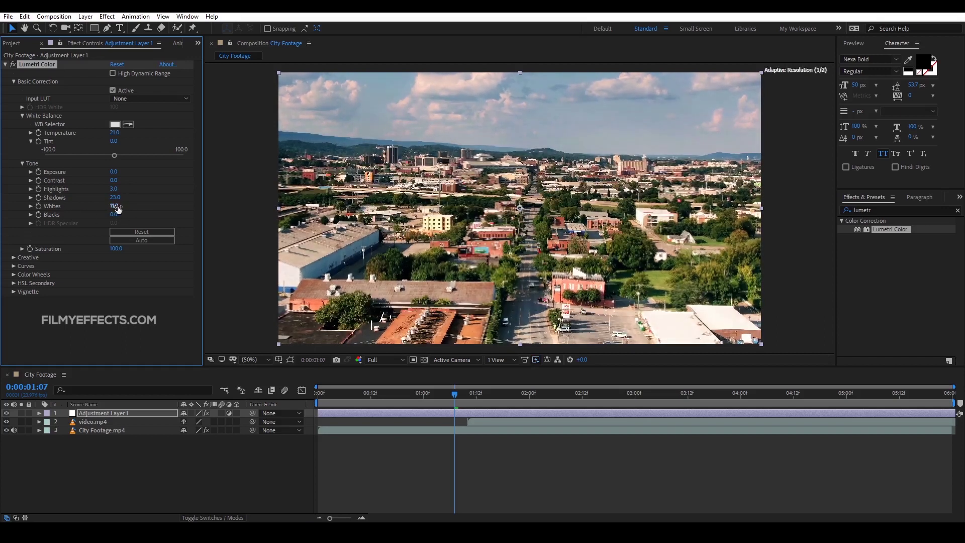
Step: Reset the Tone settings and set Exposure to 0.1, Contrast to 2.2 and Highlights to 3
drag(112, 214, 115, 215)
click(141, 245)
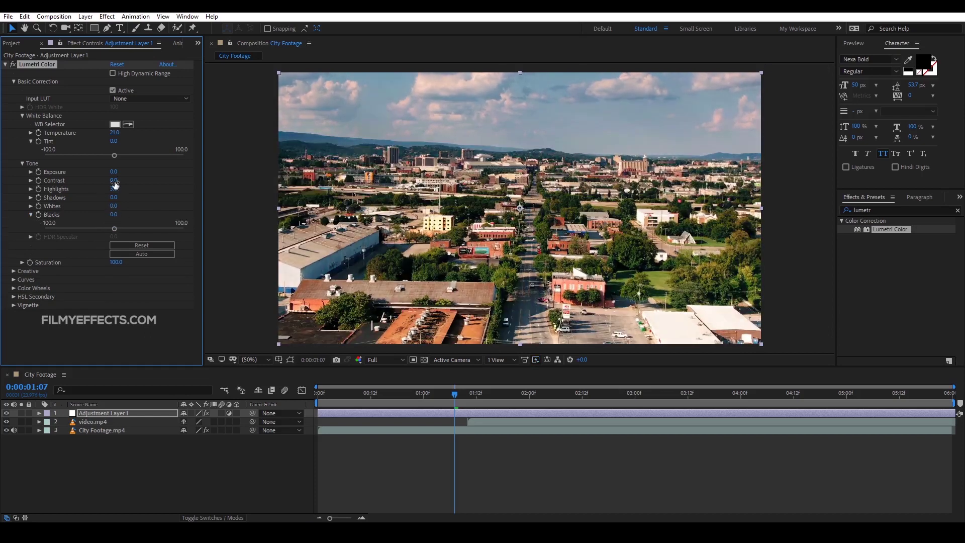
drag(116, 172, 126, 183)
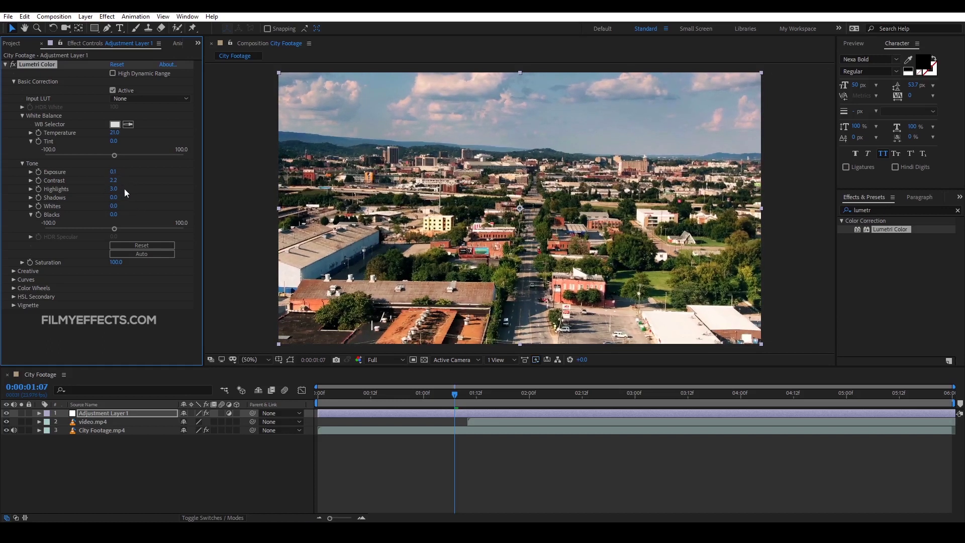
Step: Try raising the Basic Correction Saturation to 184.2, and set it back to 100
click(22, 262)
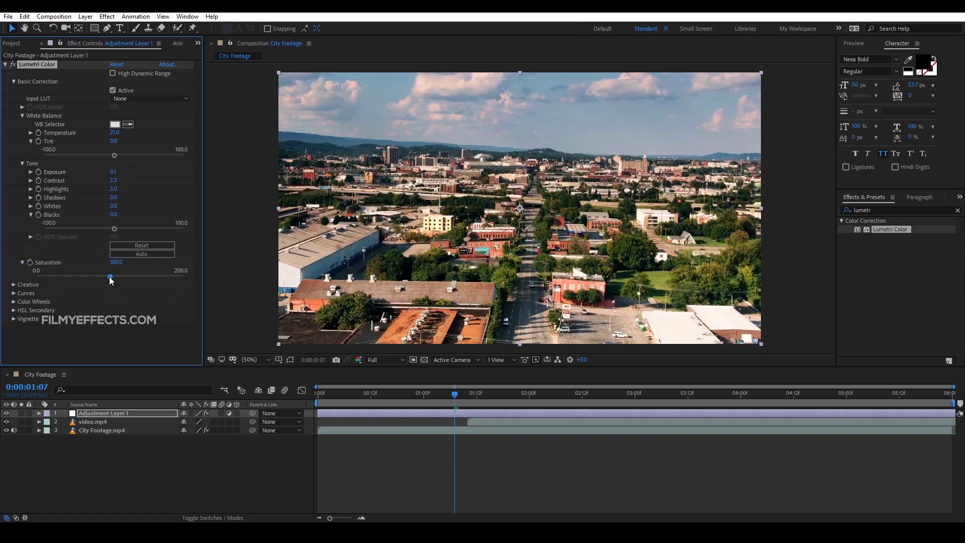
drag(110, 276, 119, 279)
drag(129, 277, 172, 277)
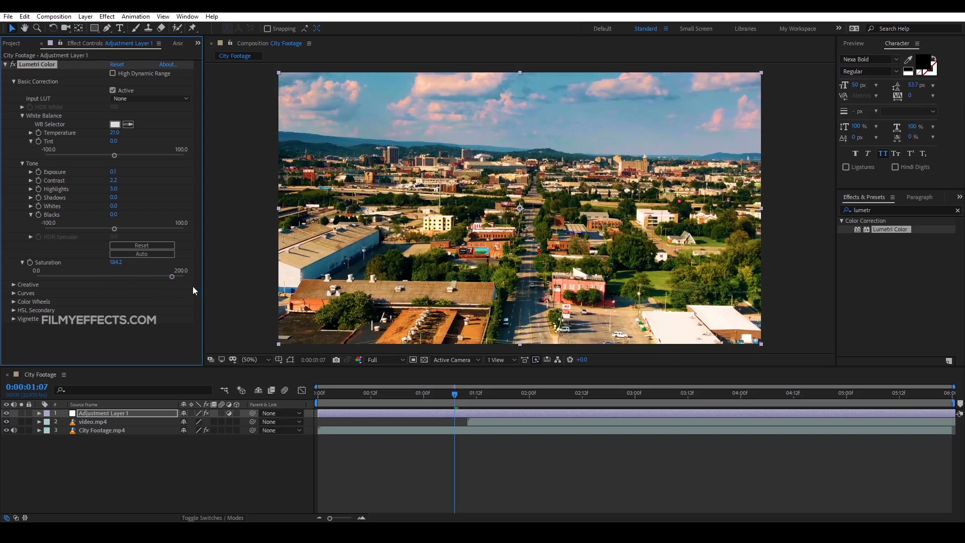
drag(170, 276, 110, 278)
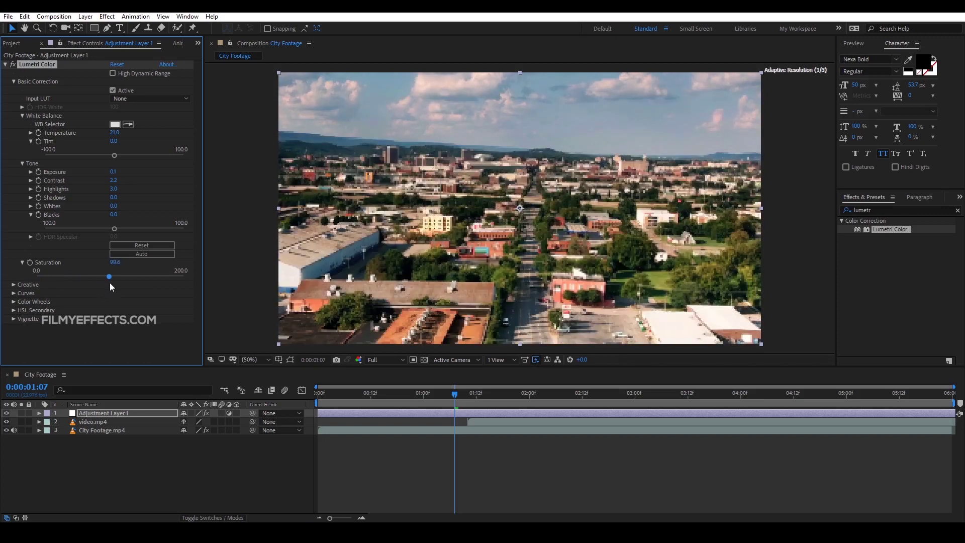
click(114, 262)
text(100)
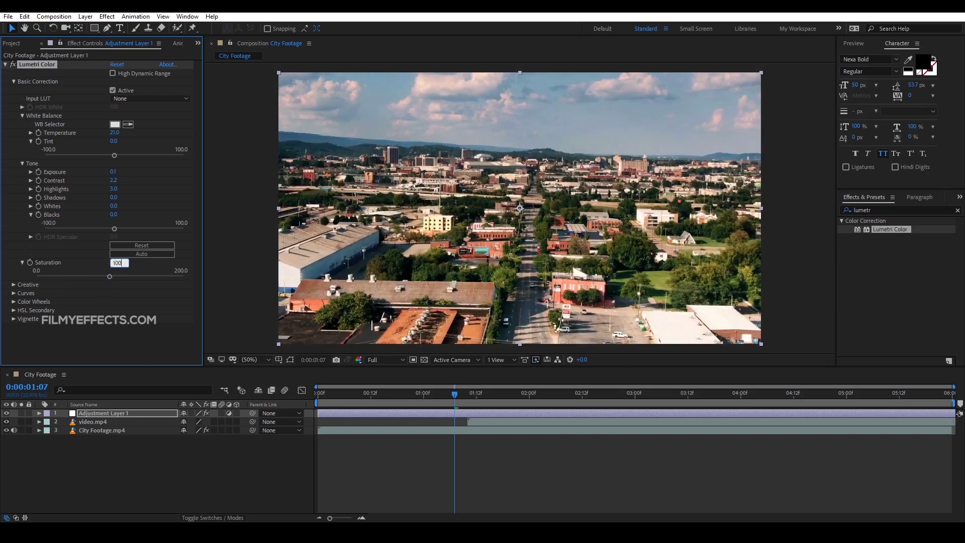
click(119, 300)
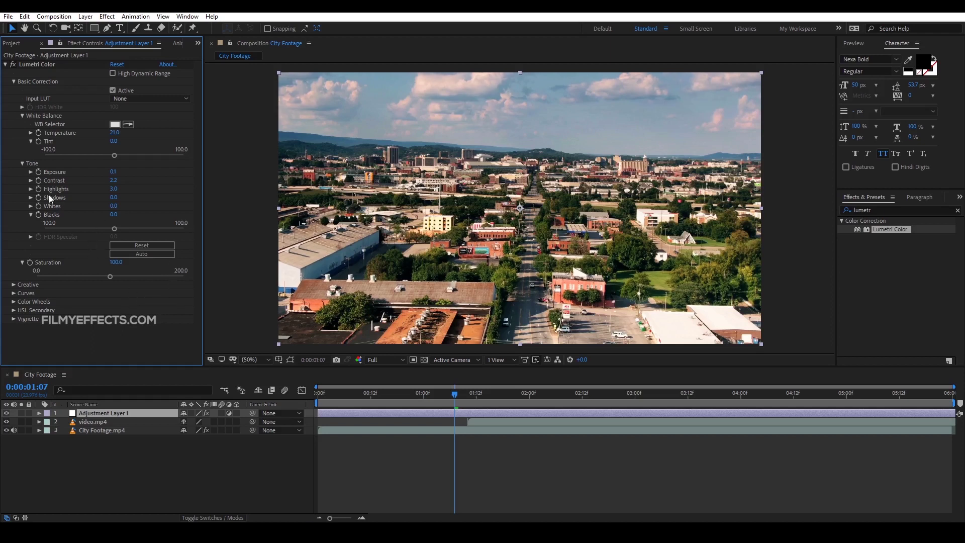
Step: Collapse the Tone, White Balance and Basic Correction groups of the Lumetri Color effect
click(21, 164)
click(23, 115)
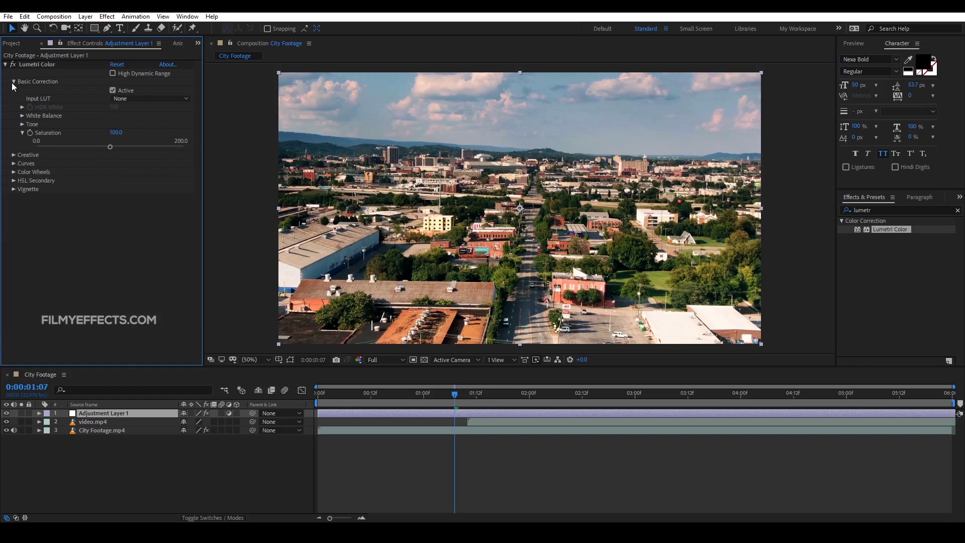
click(14, 82)
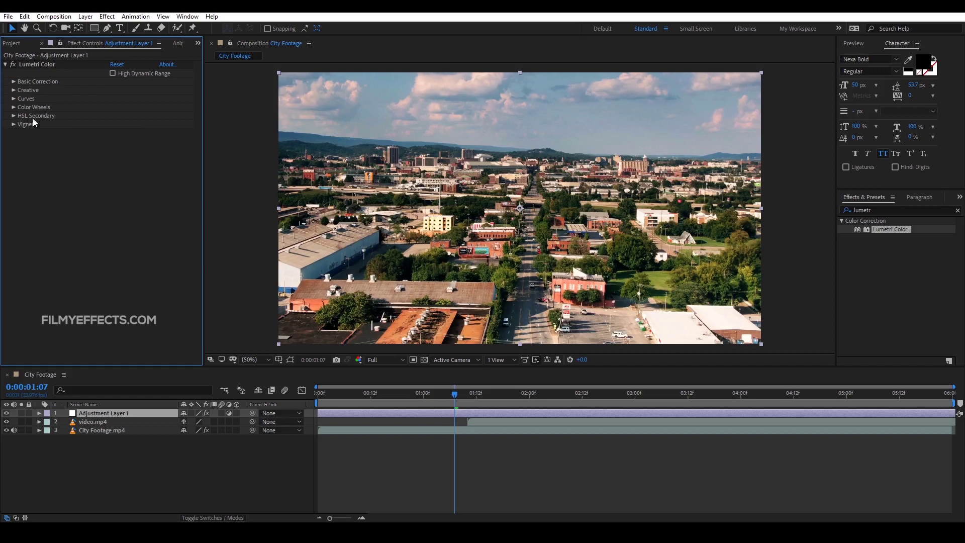